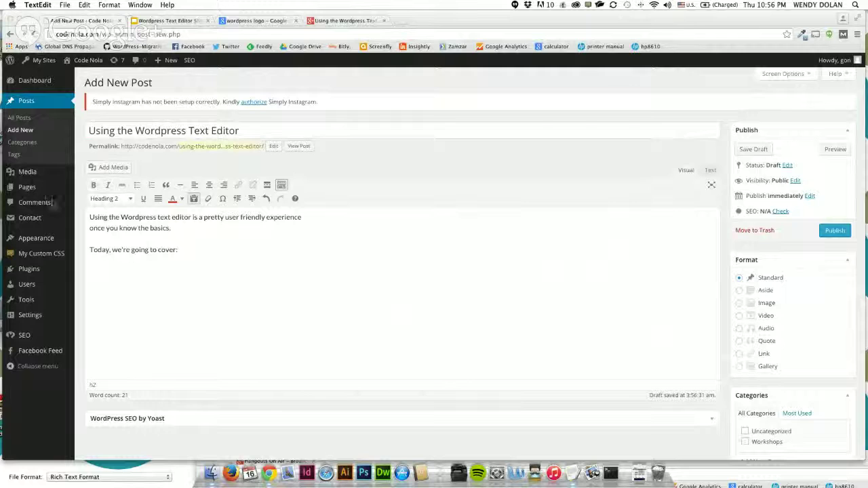
- Start a bulleted list below "Today, we're going to cover:" with the item "Adding lists and horizontal rules"
left_click(184, 250)
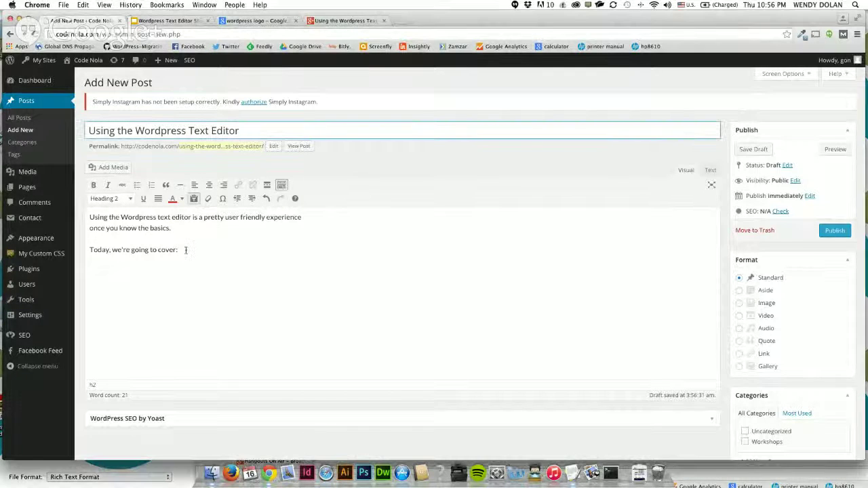
left_click(188, 250)
key("Return")
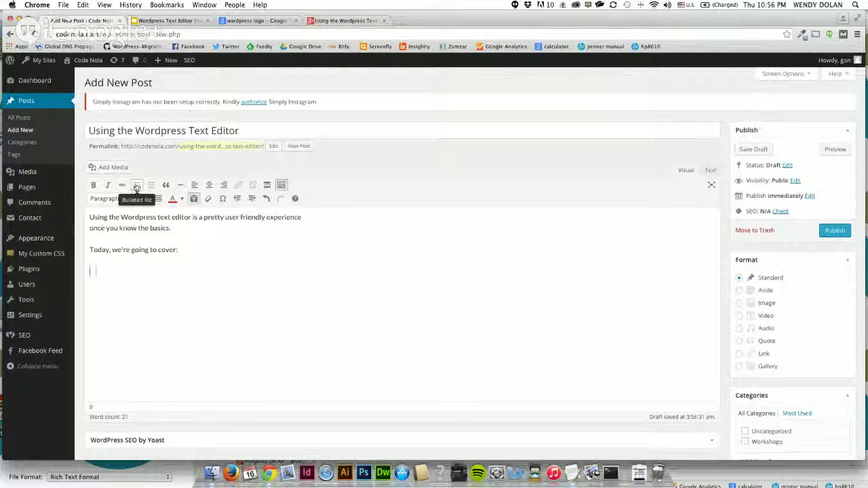
left_click(138, 186)
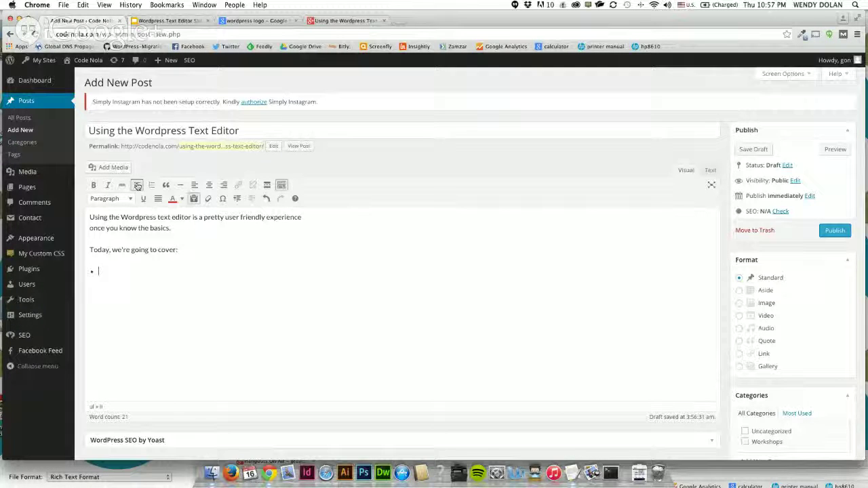
type("Adding lists and horizontal rules")
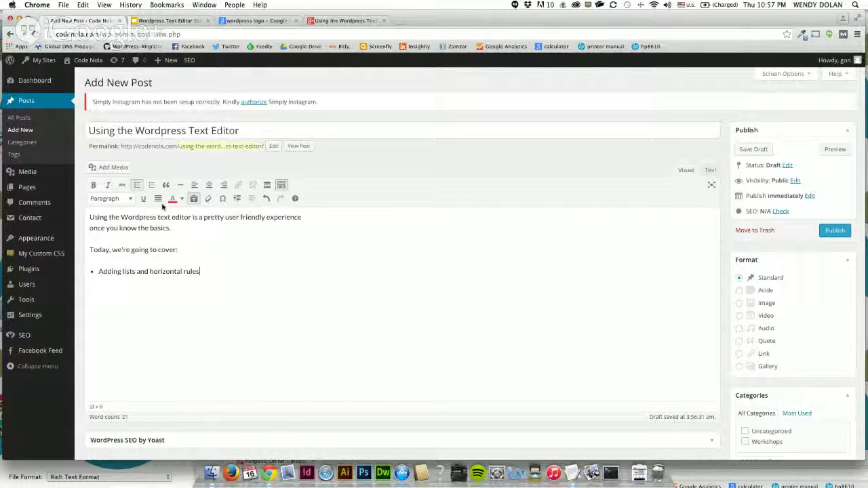
- Add the bullets "Adding and styling text - alignment, style, hierarchy" and "Adding links", copying the text from the TextEdit notes
key("Return")
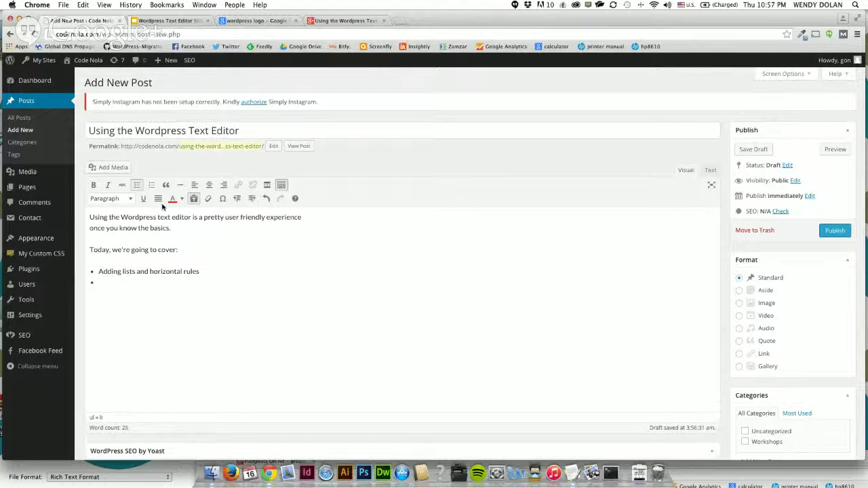
key("super+Tab")
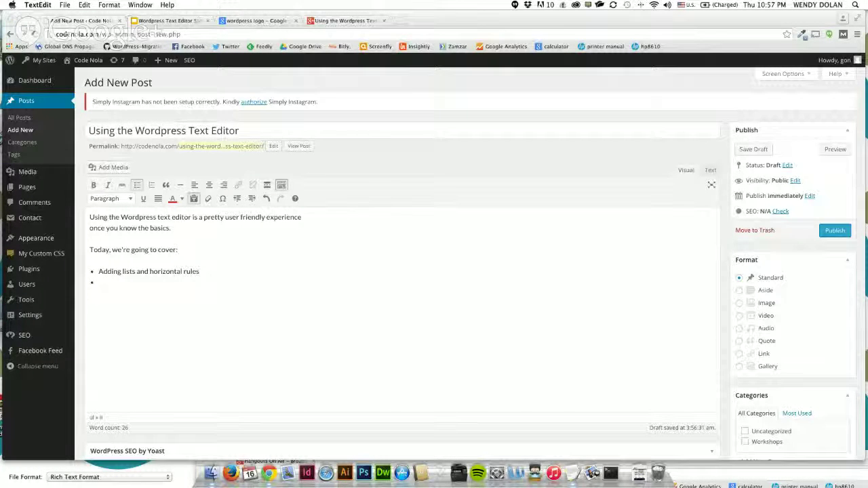
left_click(137, 283)
type("Adding and styling text - alignment, style, hierarchy")
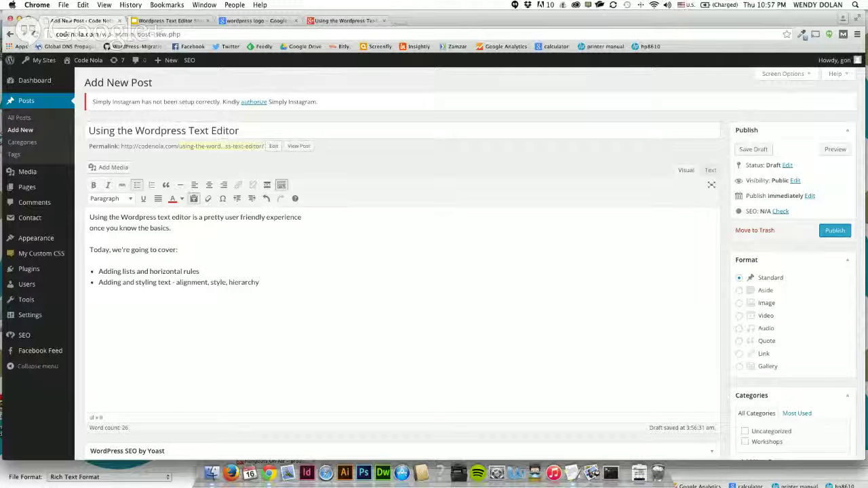
key("super+Tab")
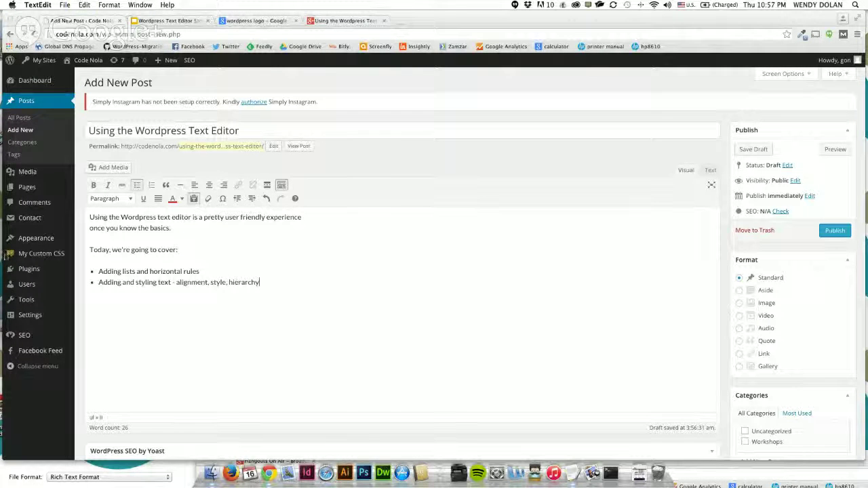
left_click(278, 285)
key("Return")
type("Adding links")
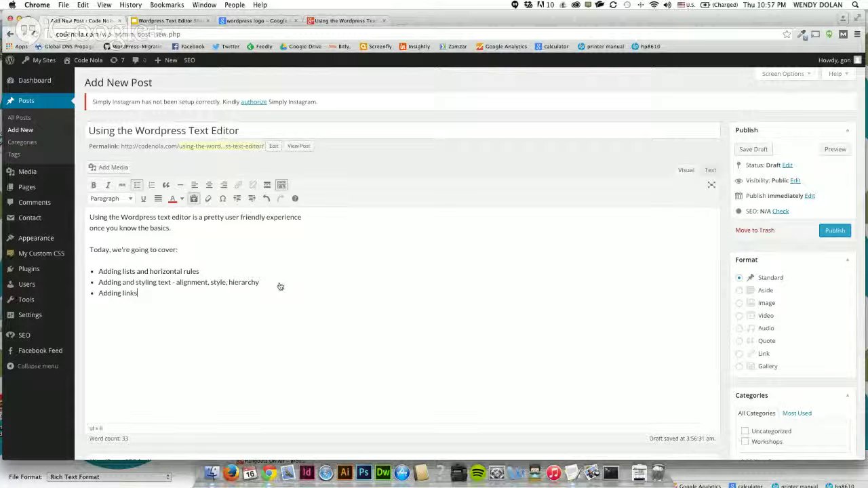
- Add the bullets "Adding block quotes" and "Adding Media (images)" to the list, copying the text from the TextEdit notes
key("super+Tab")
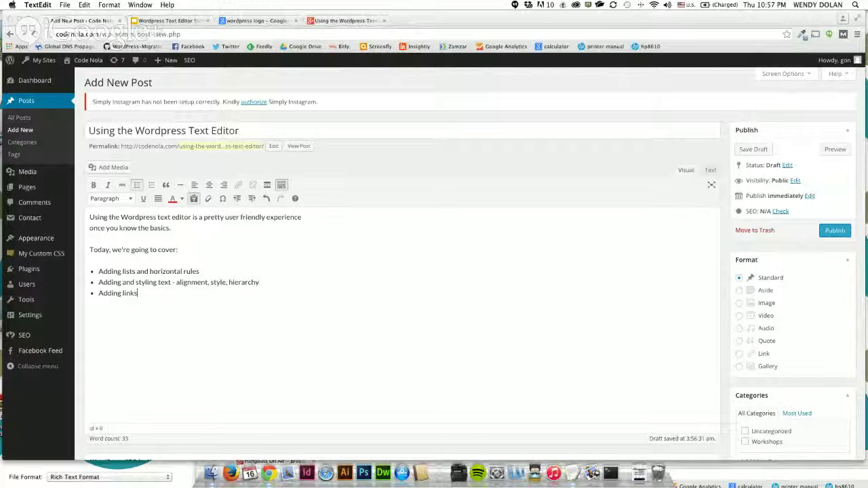
left_click(143, 292)
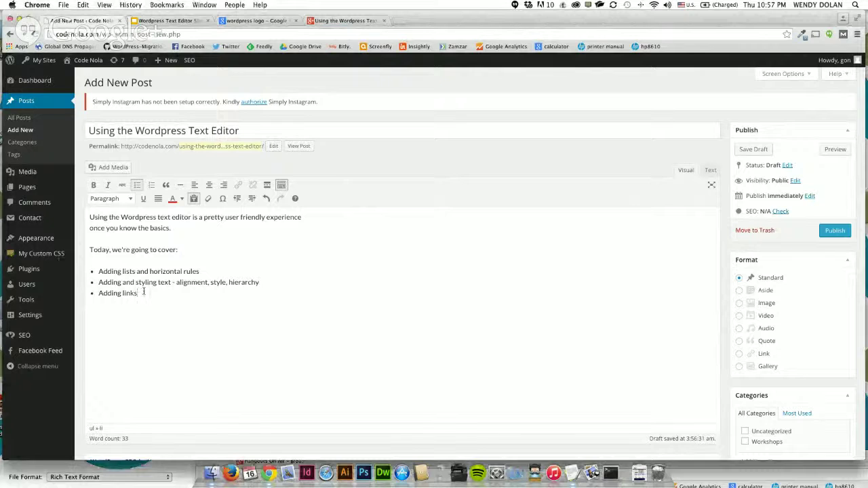
key("Return")
type("Adding block quotes")
key("super+Tab")
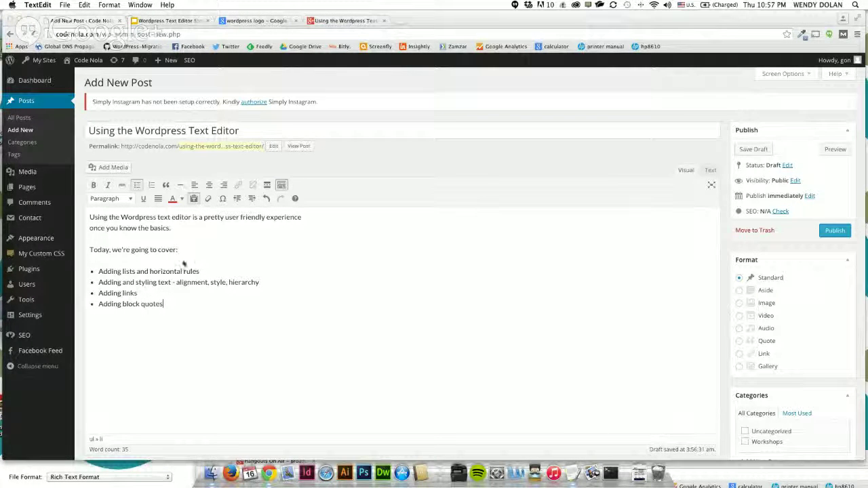
left_click(175, 302)
key("Return")
type("Adding Media (images)")
scroll(175, 301, "down", 1)
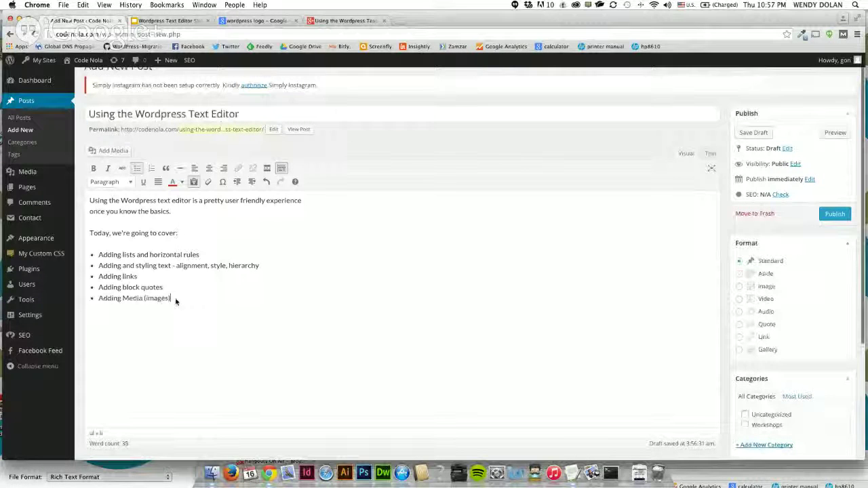
- Finish the bulleted list with the item "Other Tips" from the TextEdit notes
key("super+Tab")
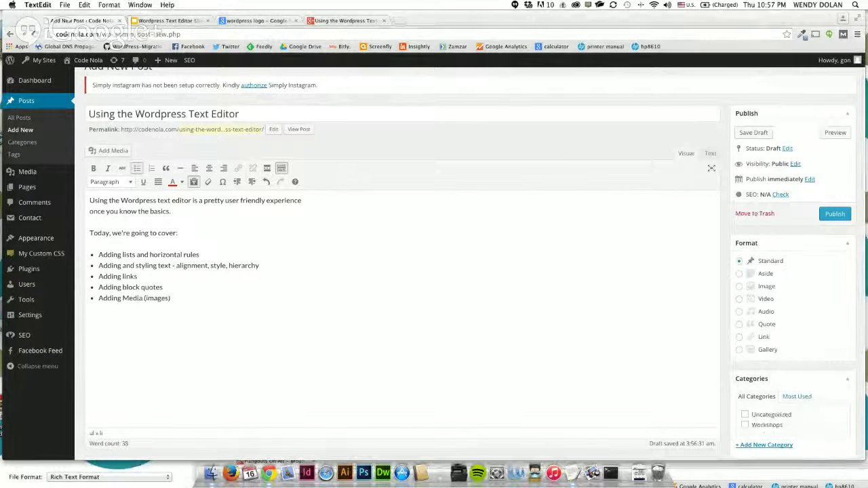
left_click(180, 298)
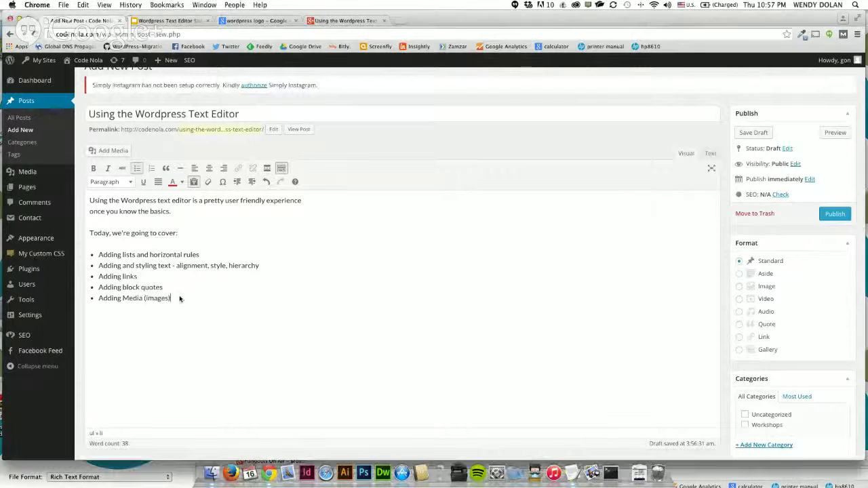
key("Return")
type("Other Tips")
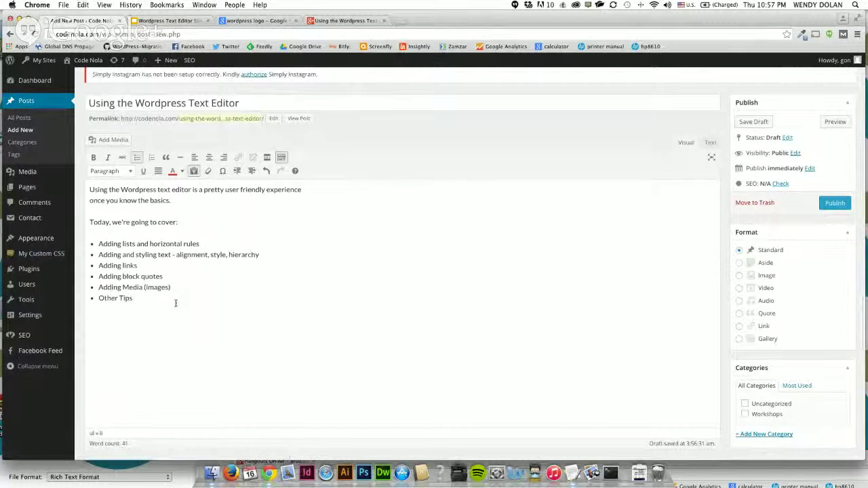
scroll(176, 305, "up", 2)
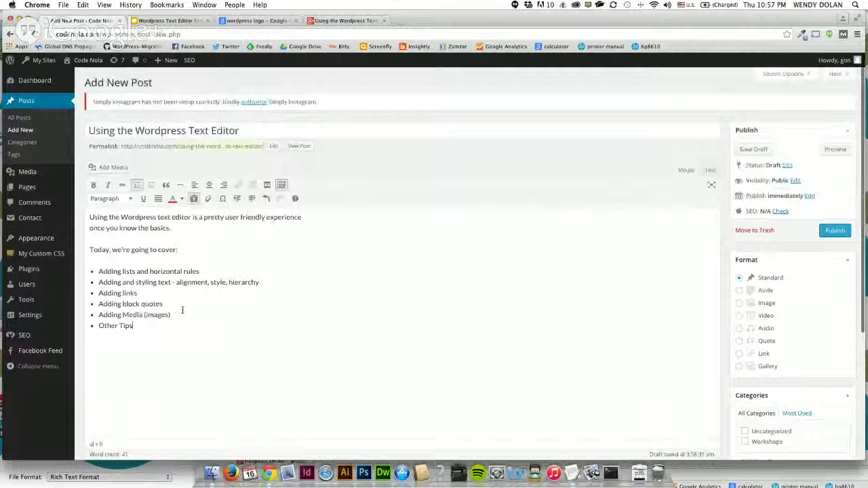
- Convert all the bulleted list items to a numbered list and back to bullets
left_click_drag(94, 272, 137, 323)
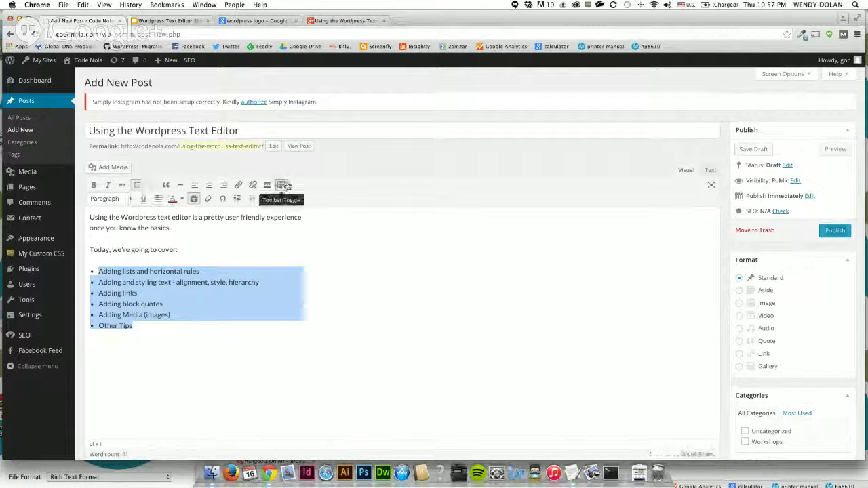
left_click(153, 188)
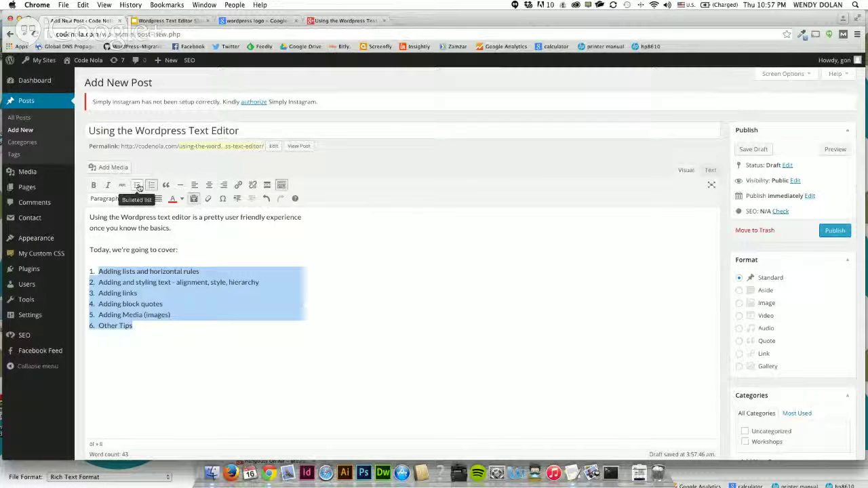
left_click(138, 188)
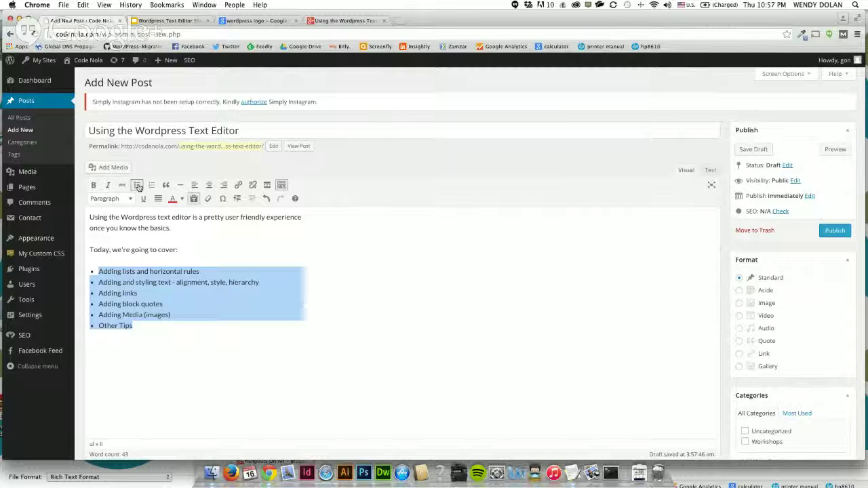
- Turn off Paste as text and paste the "Wordpress text editor (WYSIWYG) TIPS" section from TextEdit below the bulleted list
left_click(172, 335)
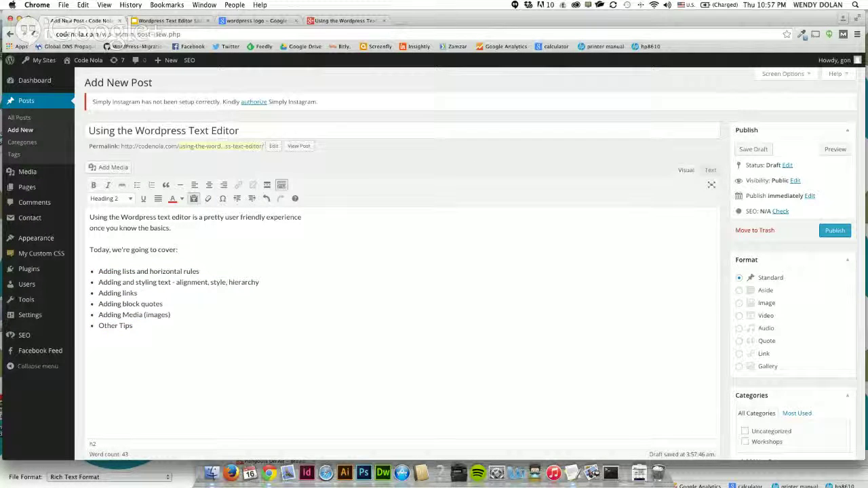
key("super+Tab")
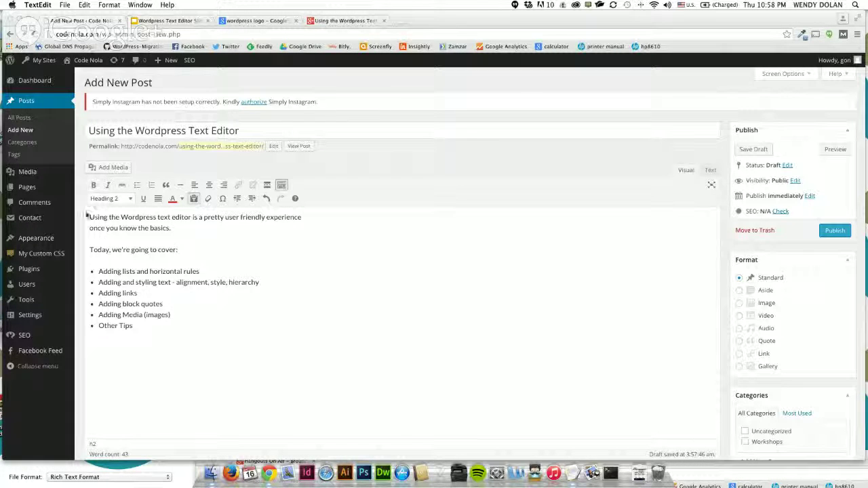
left_click(193, 201)
left_click(171, 370)
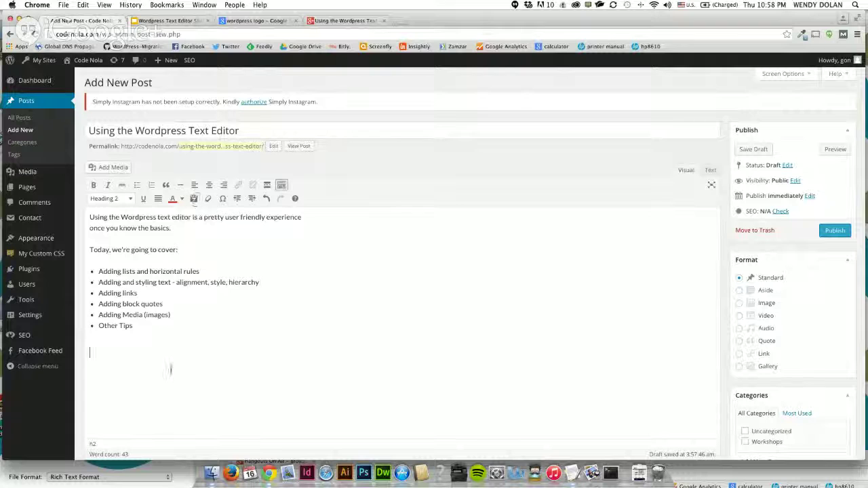
type("Wordpress text editor (WYSIWYG) TIPS  Wordpress' built in text editor behaves a lot like a word processor, but there are some important tips to remember when using the Wordpress text editor.  Wordpress's text editor is a WYSIWIG. That stands for What You See Is What You Get.")
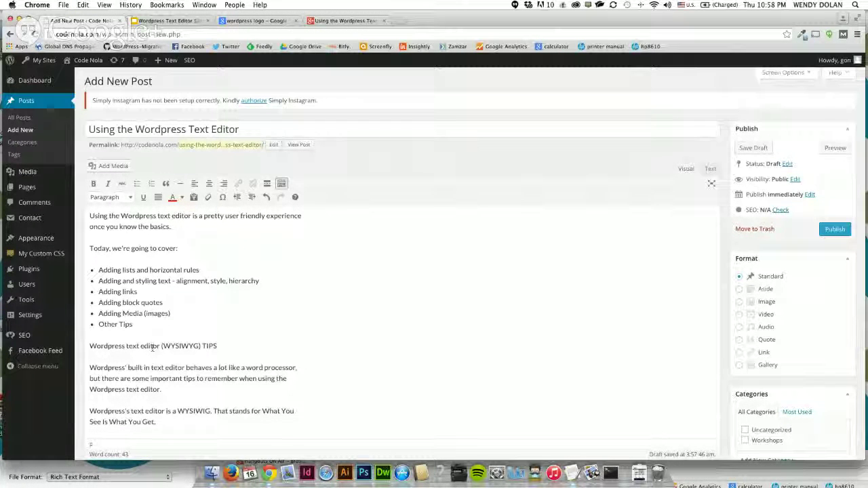
scroll(153, 348, "down", 2)
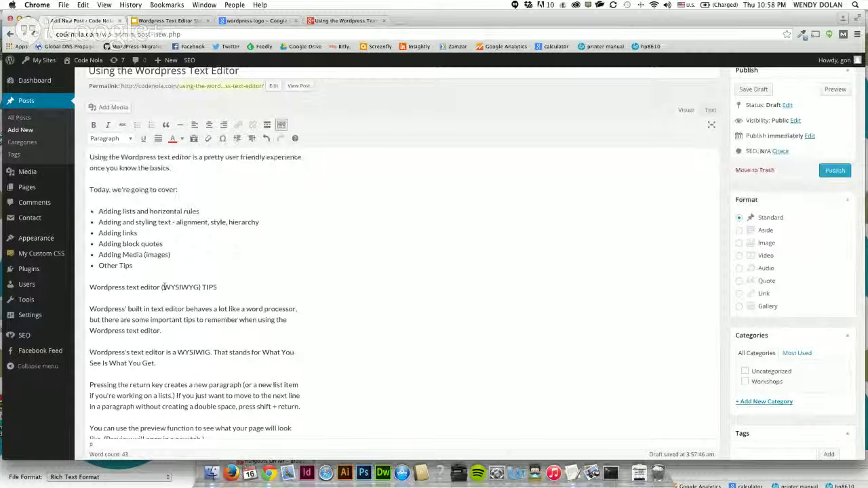
- Review the paragraph format options available for the "Wordpress text editor (WYSIWYG) TIPS" line
left_click(177, 287)
left_click(90, 287, "shift")
left_click_drag(107, 287, 219, 288)
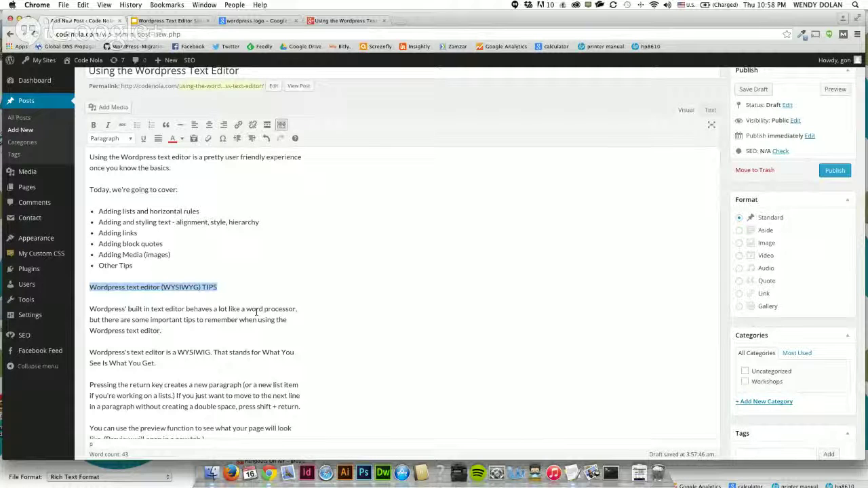
scroll(256, 311, "down", 1)
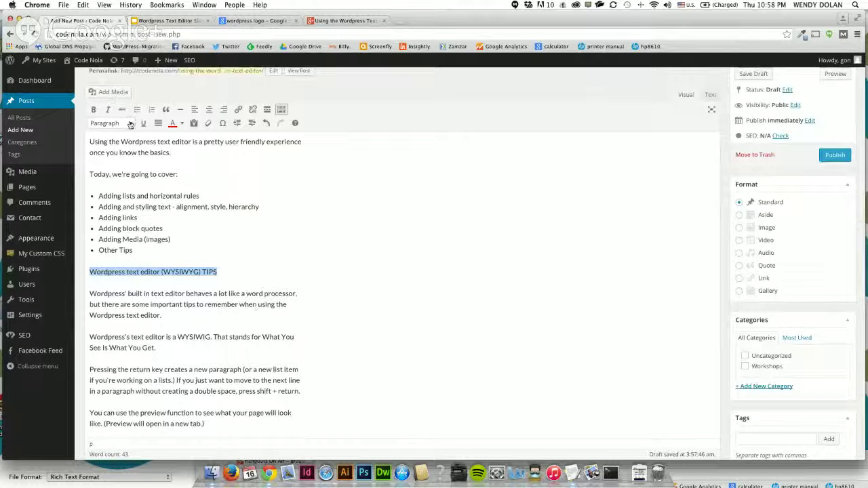
left_click(130, 124)
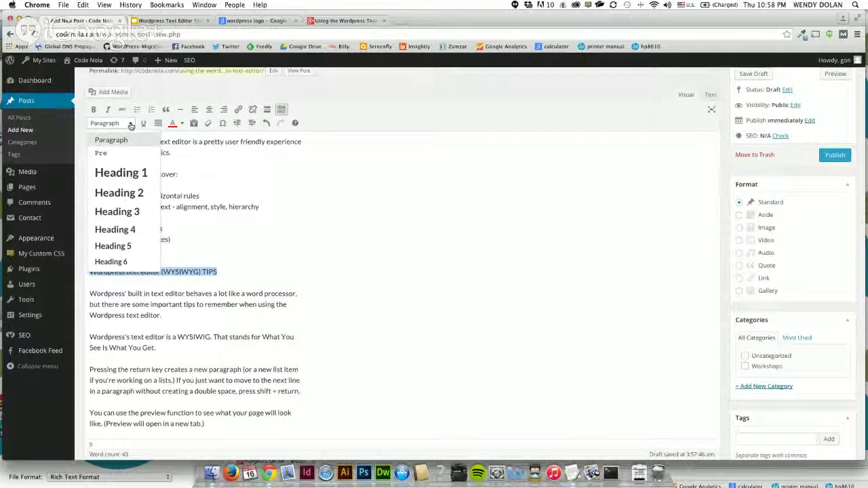
left_click(130, 125)
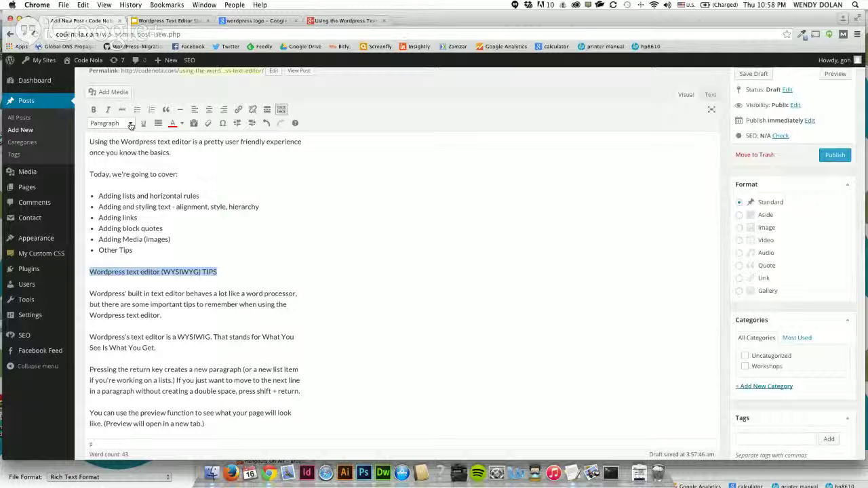
- Hide the editor's second row of formatting tools and show it again
left_click(282, 110)
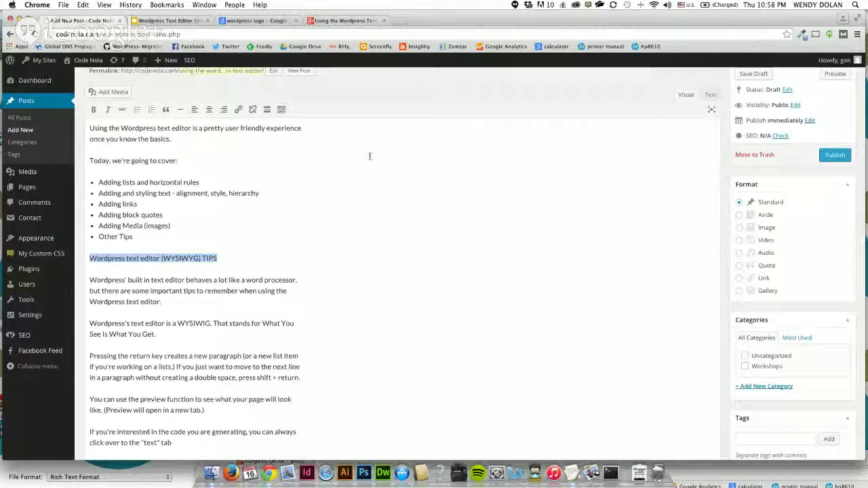
left_click(282, 110)
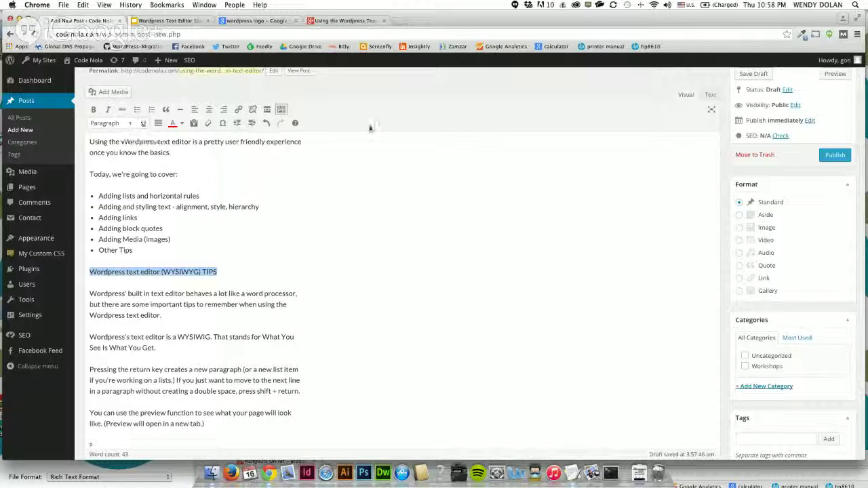
- Format the "Wordpress text editor (WYSIWYG) TIPS" line as Heading 2
scroll(276, 211, "up", 1)
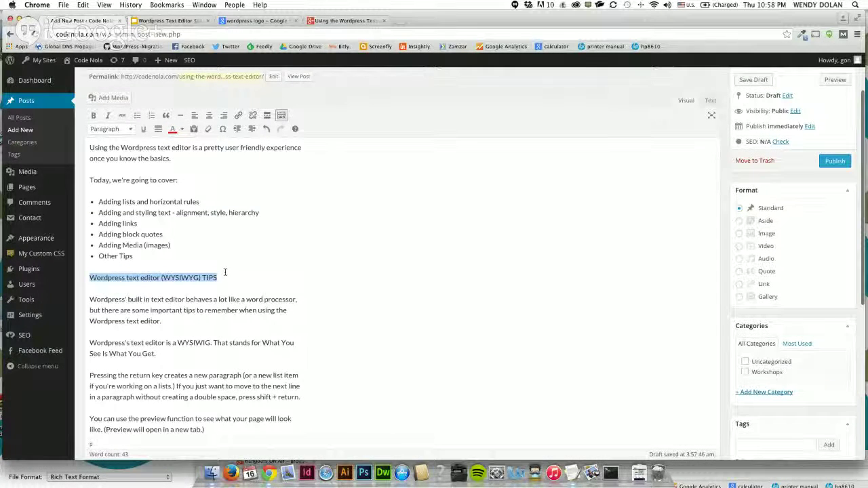
left_click(219, 278)
left_click_drag(219, 277, 88, 279)
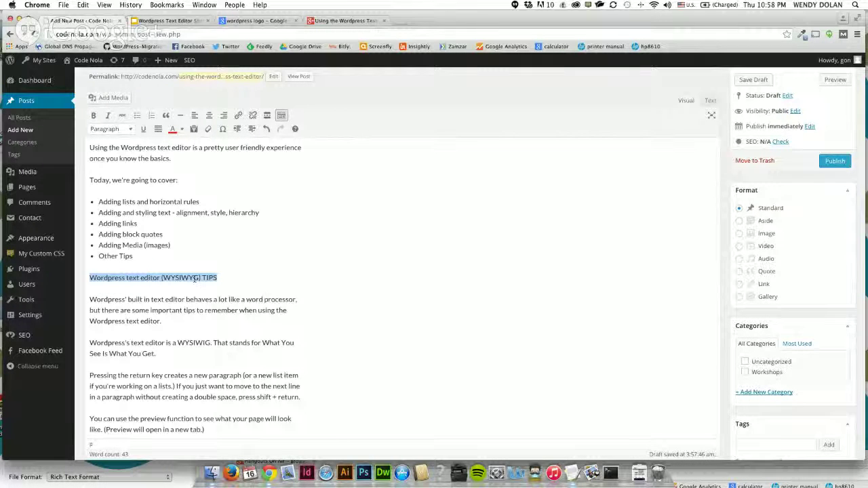
left_click(132, 130)
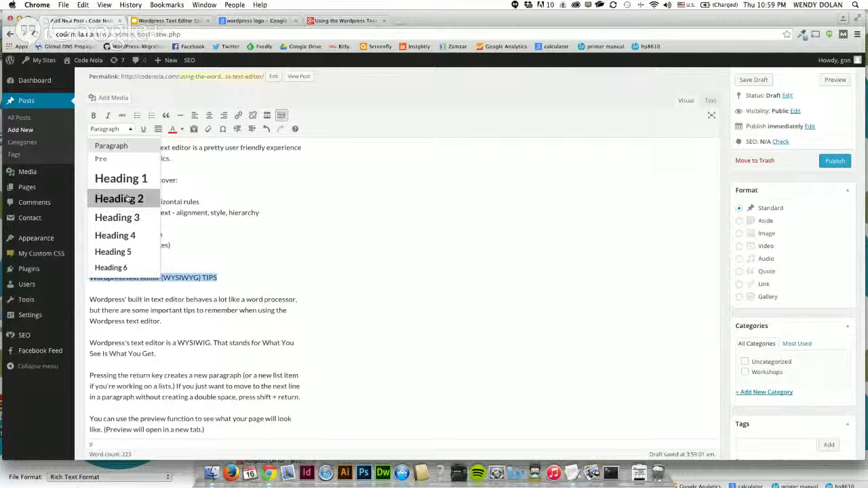
left_click(127, 198)
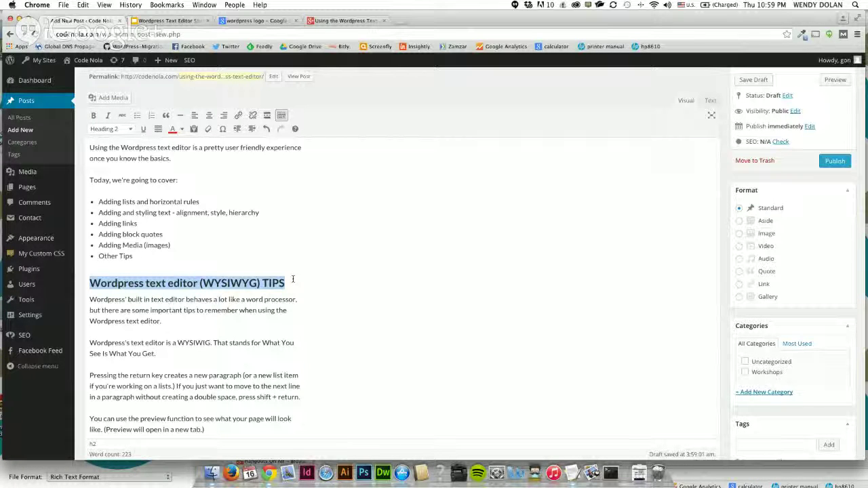
- Collapse the Publish box and expand it again
scroll(293, 279, "down", 2)
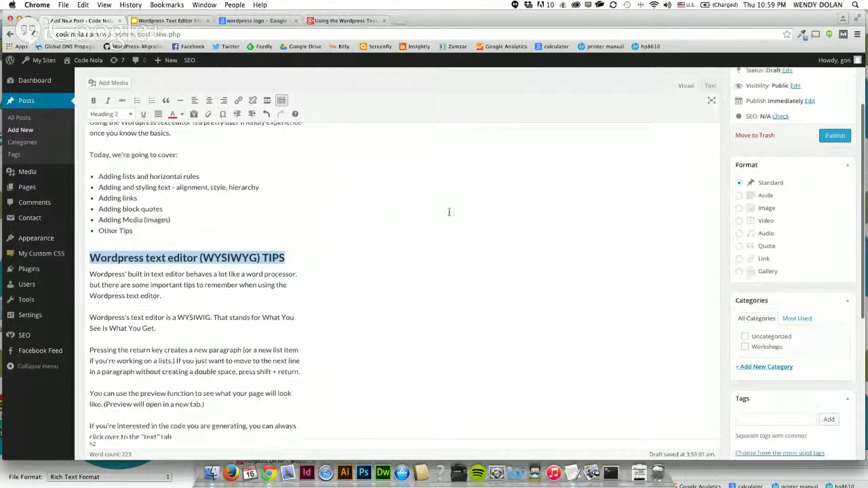
scroll(706, 155, "up", 3)
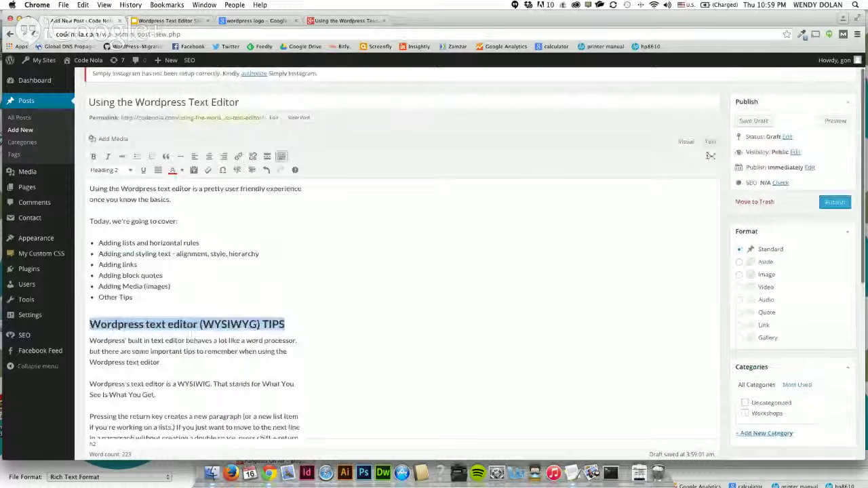
scroll(405, 151, "up", 1)
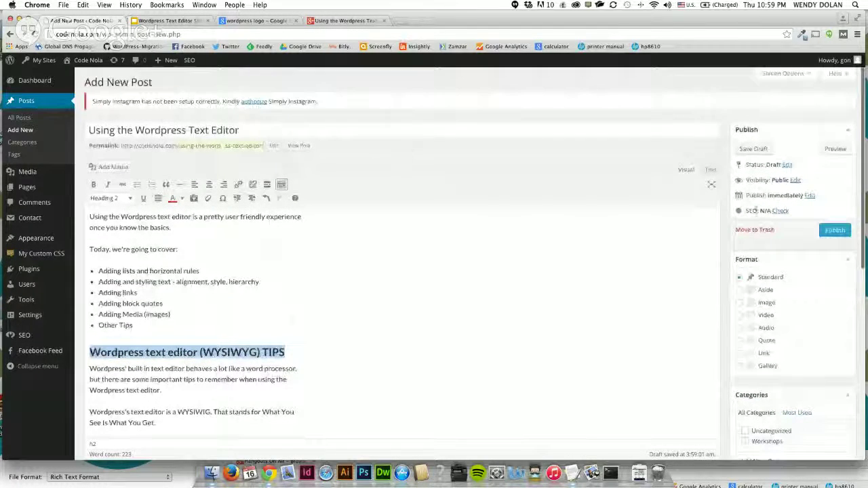
left_click(847, 133)
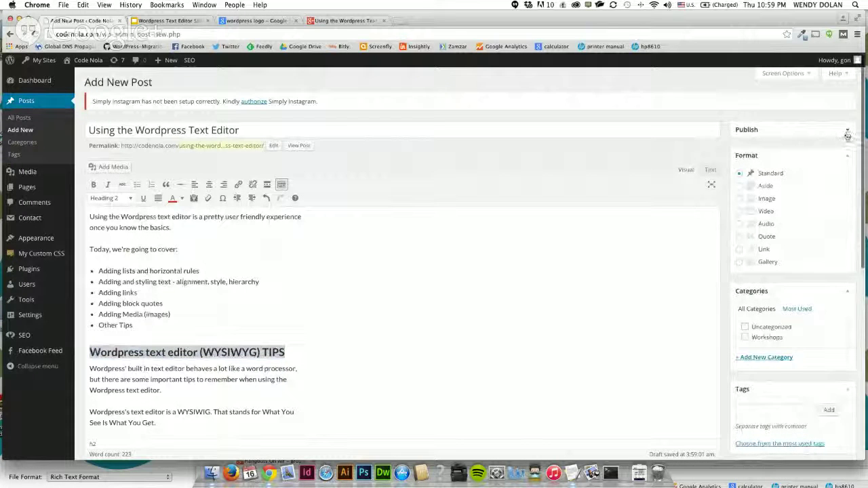
left_click(847, 133)
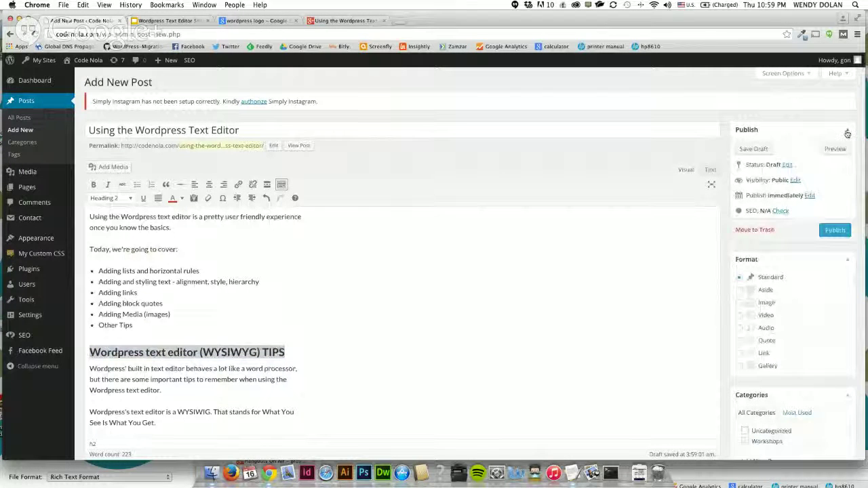
left_click(847, 133)
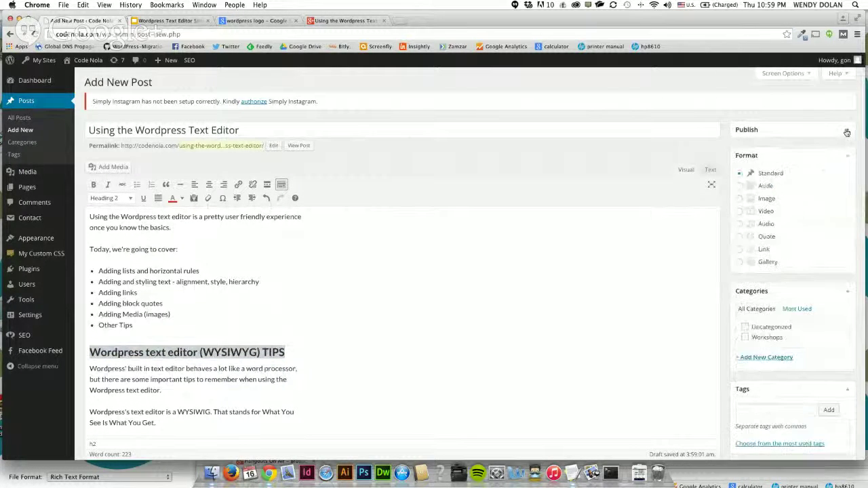
left_click(847, 133)
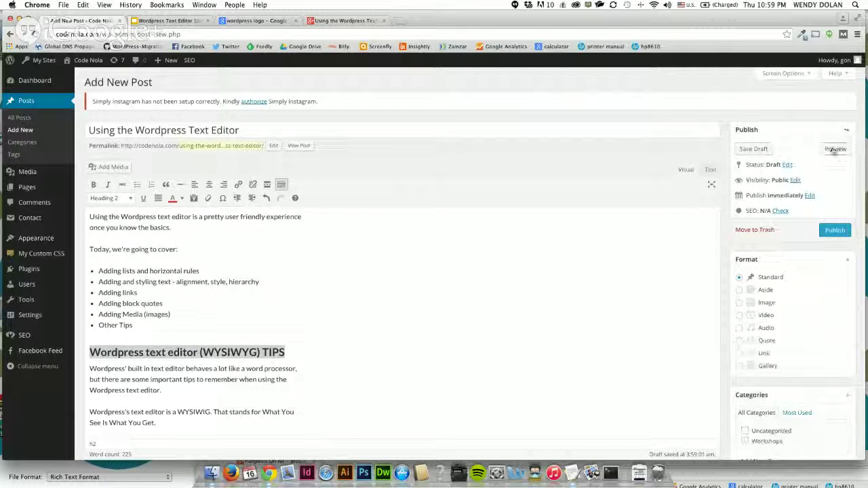
- Preview the post in a new tab and review its bulleted list, Heading 2 line and tips paragraphs
left_click(834, 150)
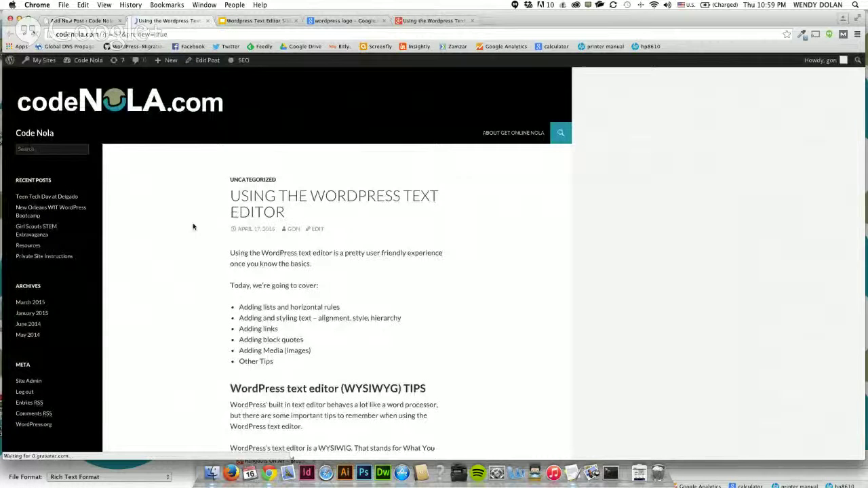
scroll(193, 227, "down", 3)
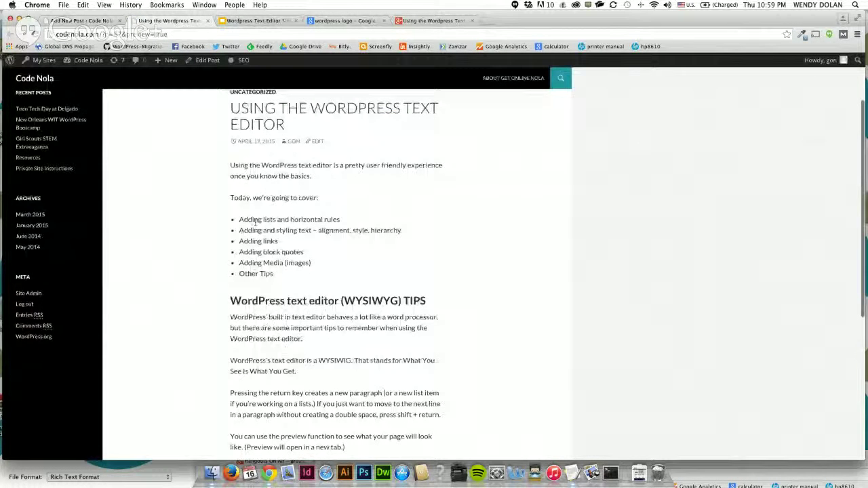
scroll(314, 264, "down", 1)
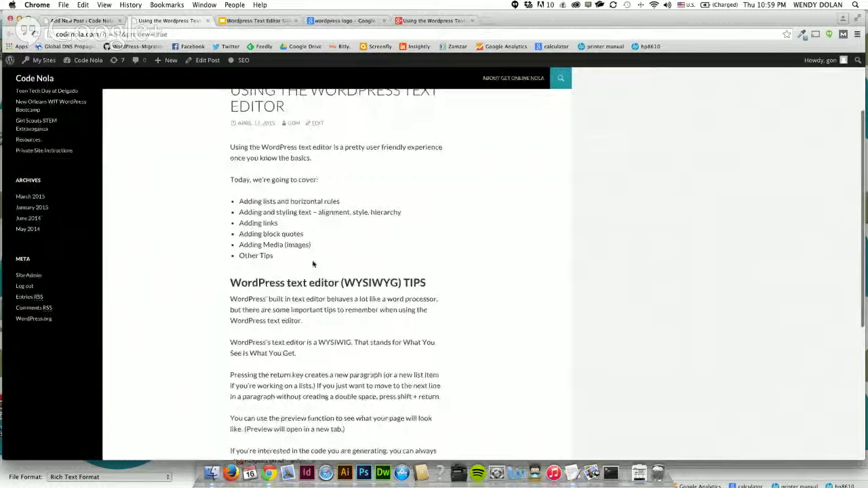
scroll(314, 264, "down", 1)
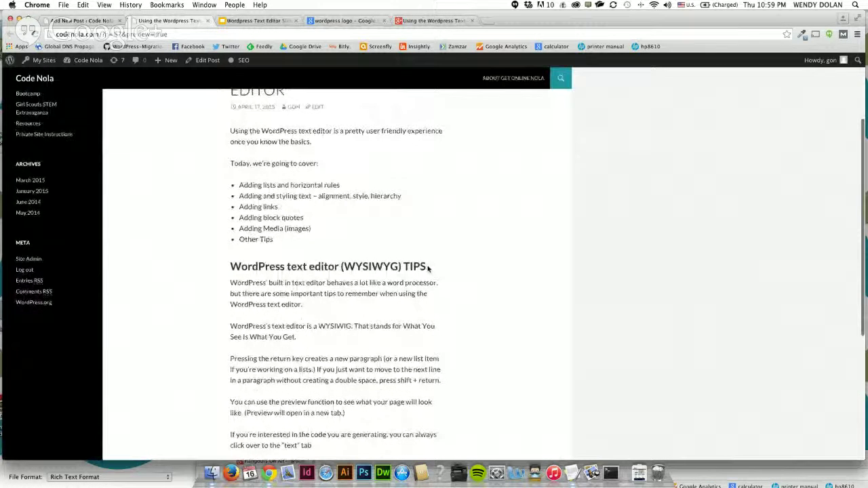
scroll(233, 262, "down", 1)
scroll(231, 261, "down", 1)
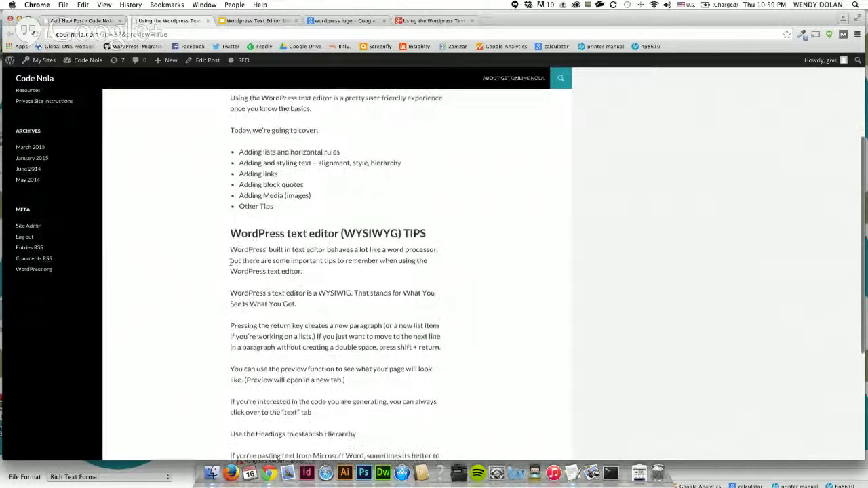
- Return to the post editor and italicize "What You See Is What You Get." in the second tips paragraph
left_click(81, 21)
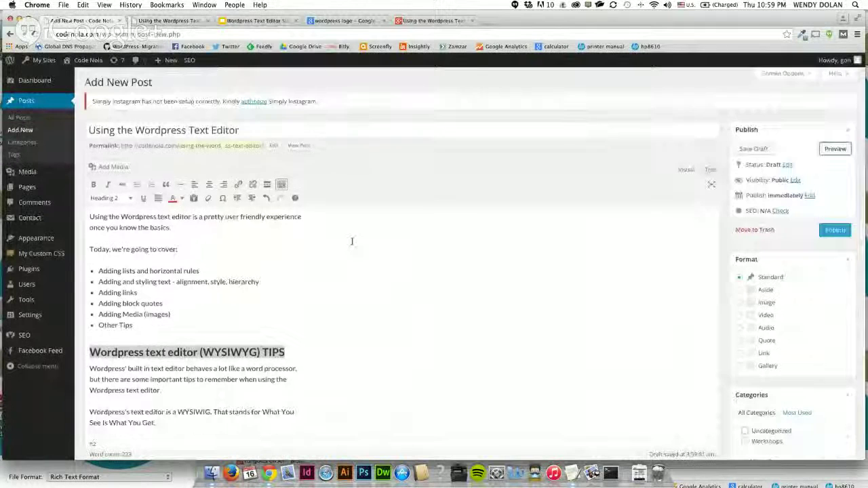
scroll(350, 242, "down", 3)
scroll(340, 251, "down", 1)
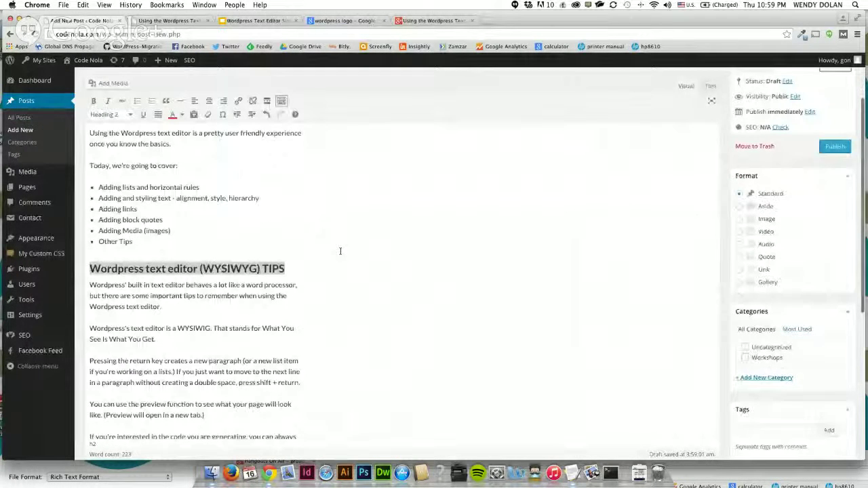
scroll(341, 251, "down", 1)
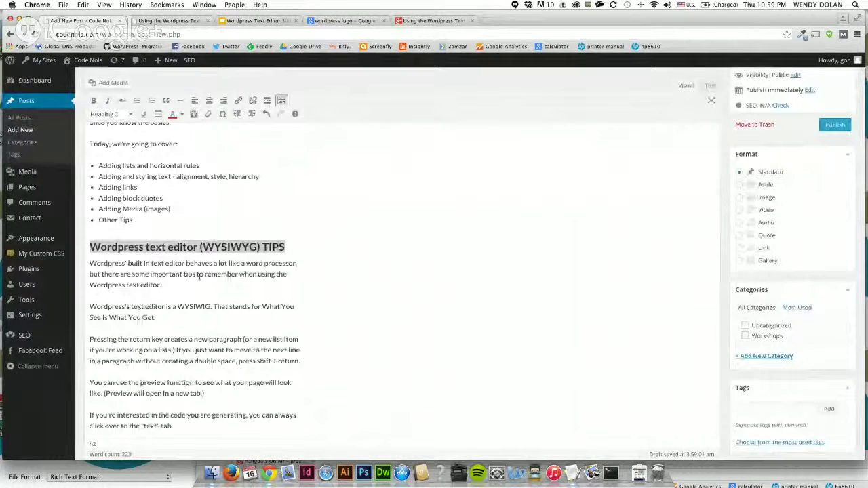
scroll(240, 307, "down", 2)
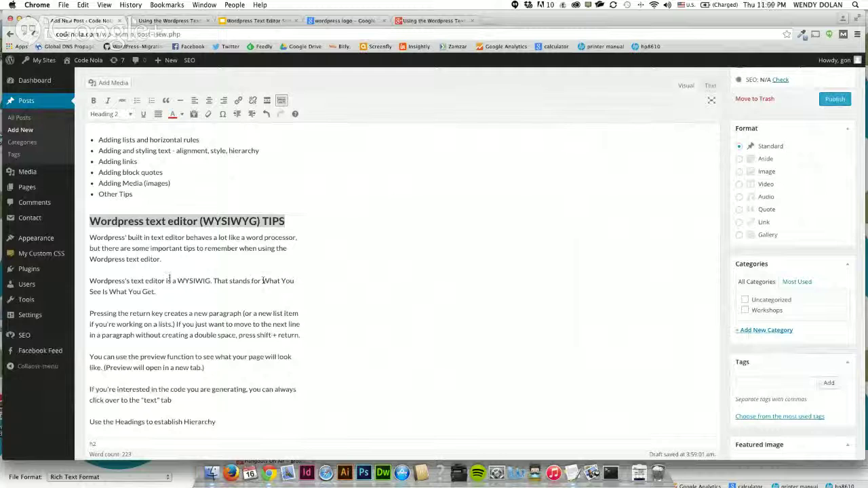
left_click_drag(262, 280, 262, 286)
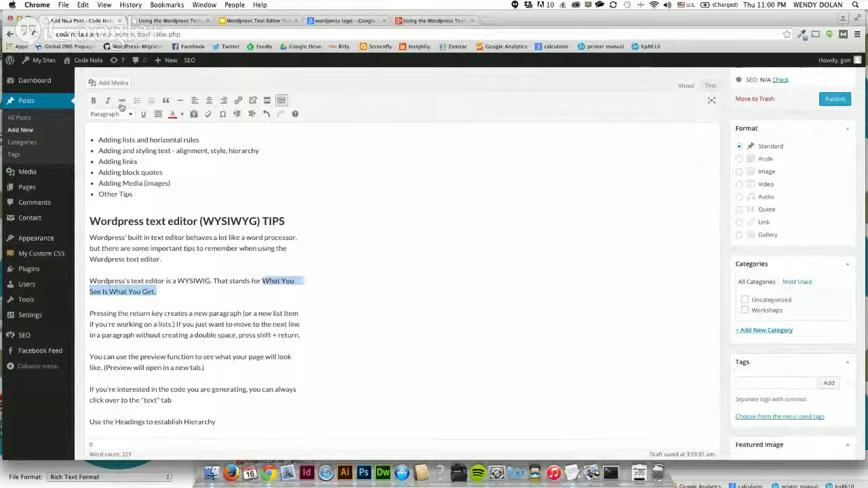
left_click_drag(263, 280, 263, 292)
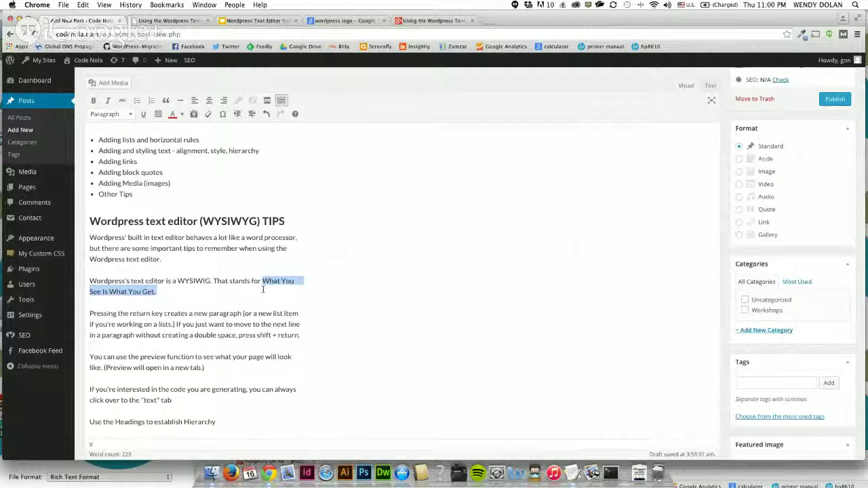
left_click(108, 101)
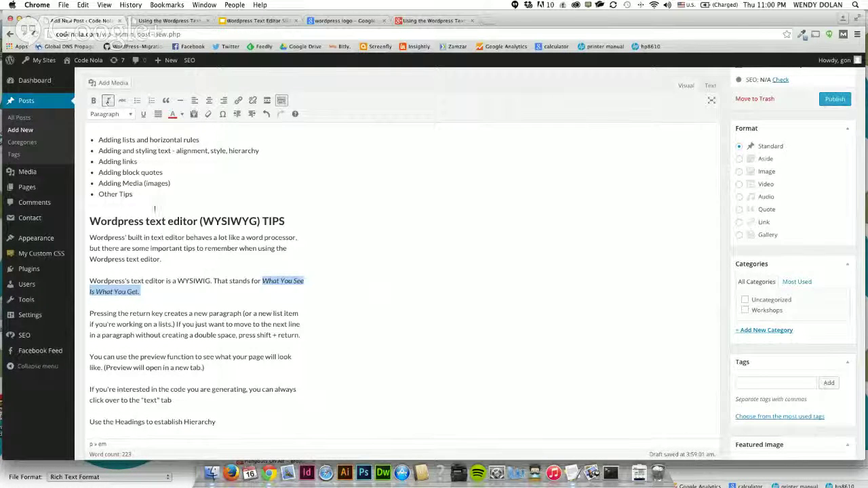
left_click(266, 282)
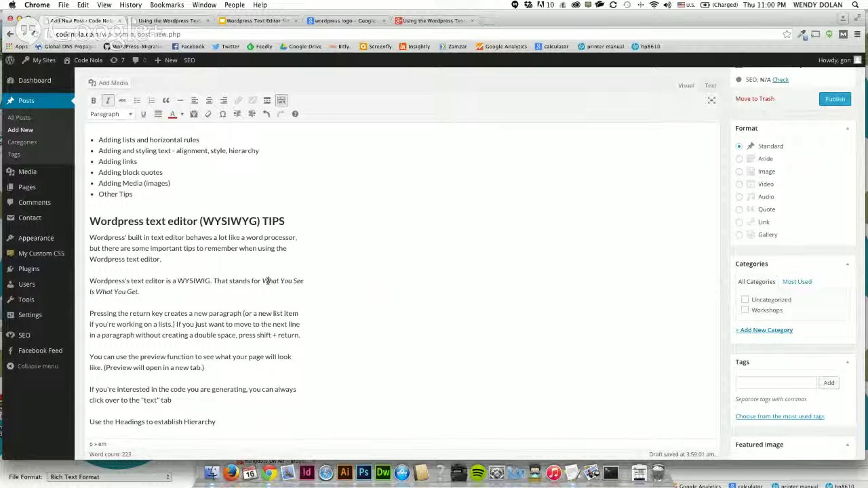
- Make the word "WYSIWIG" bold in the second tips paragraph
left_click_drag(177, 281, 210, 281)
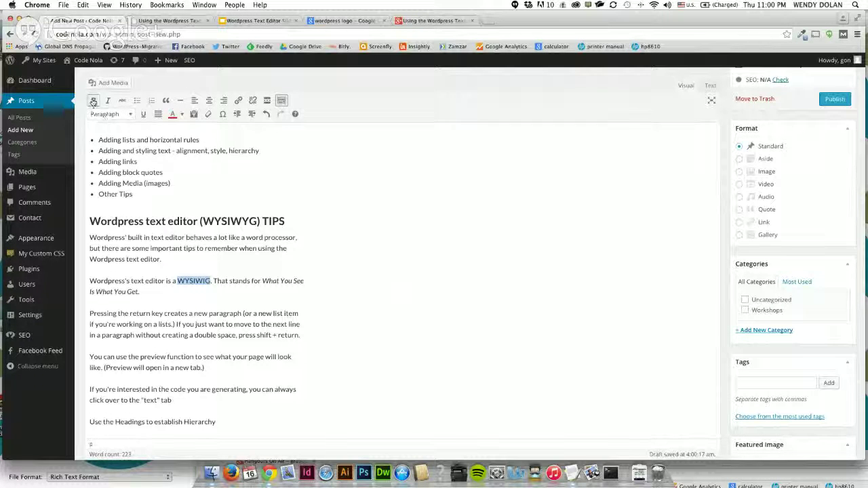
left_click(93, 102)
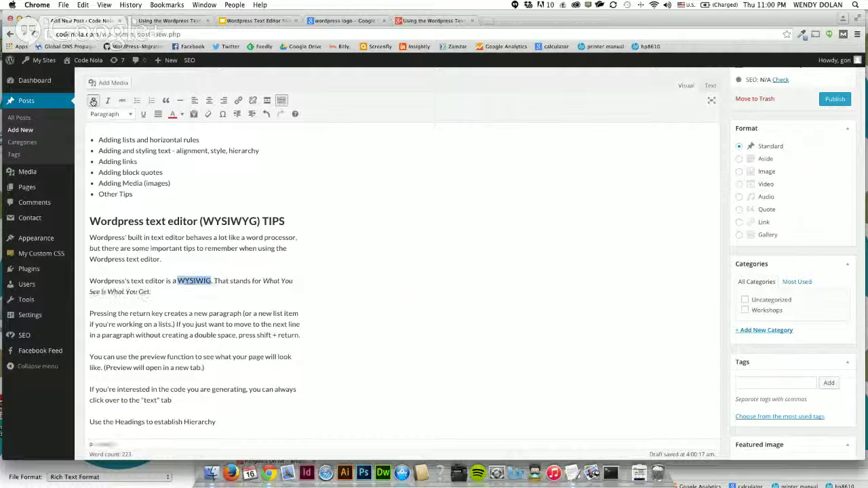
left_click(188, 293)
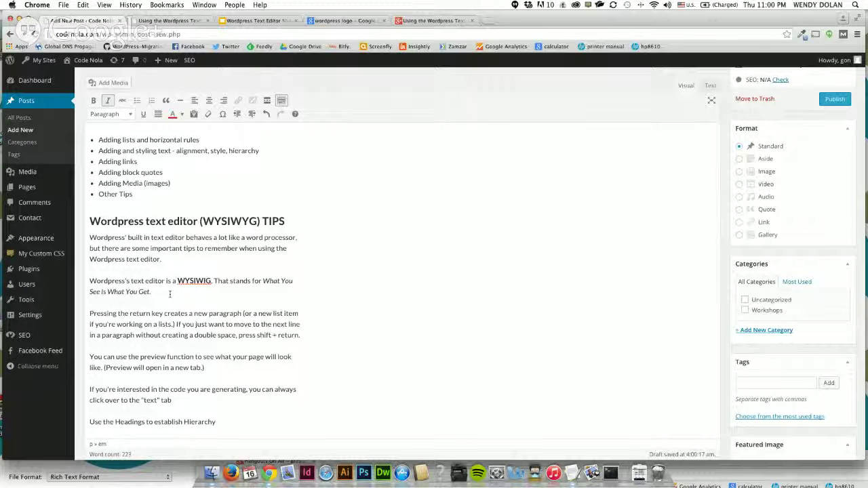
- Apply strikethrough to the bold word "WYSIWIG" and remove it again
left_click_drag(176, 281, 212, 281)
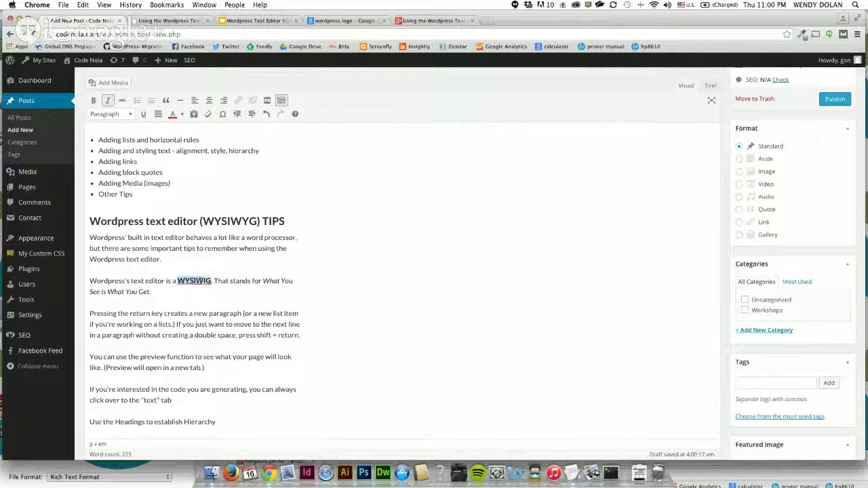
left_click(123, 101)
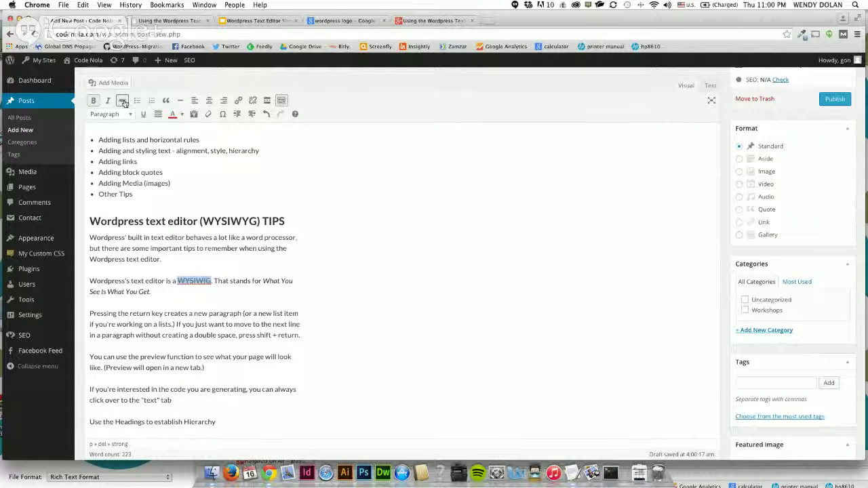
left_click(122, 101)
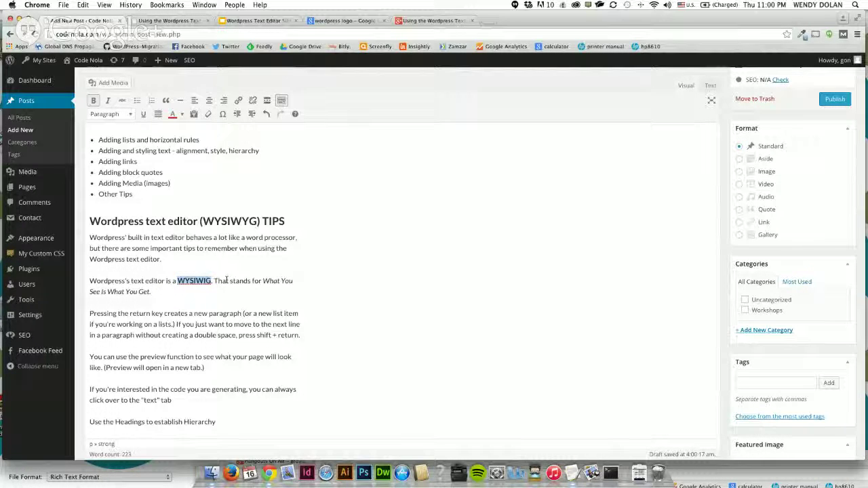
- Insert a horizontal line between the bulleted list and the "Wordpress text editor (WYSIWYG) TIPS" heading
scroll(227, 279, "down", 1)
scroll(227, 280, "up", 1)
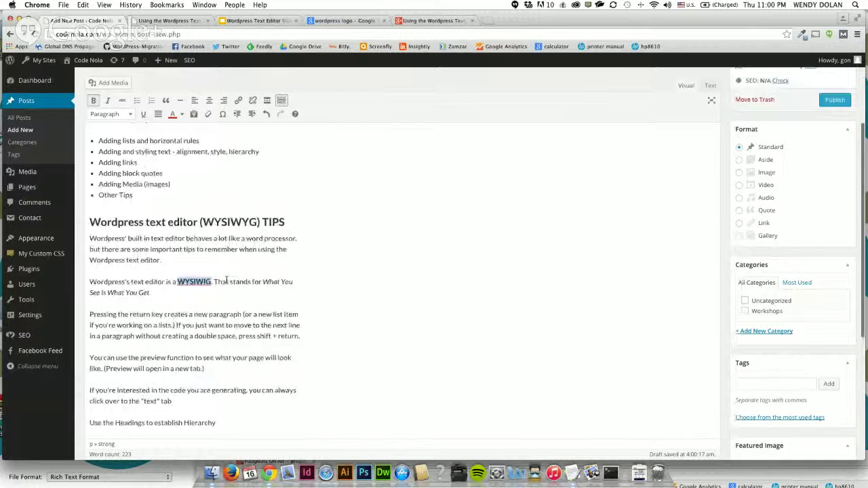
scroll(227, 279, "up", 2)
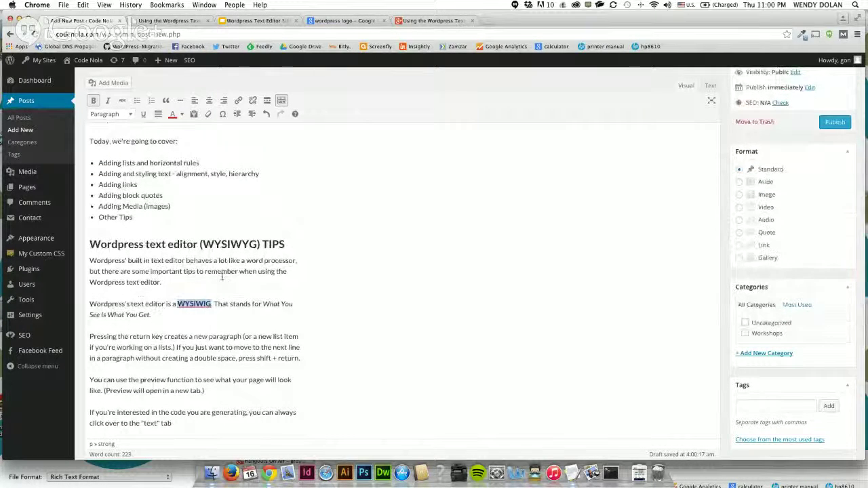
left_click(182, 243)
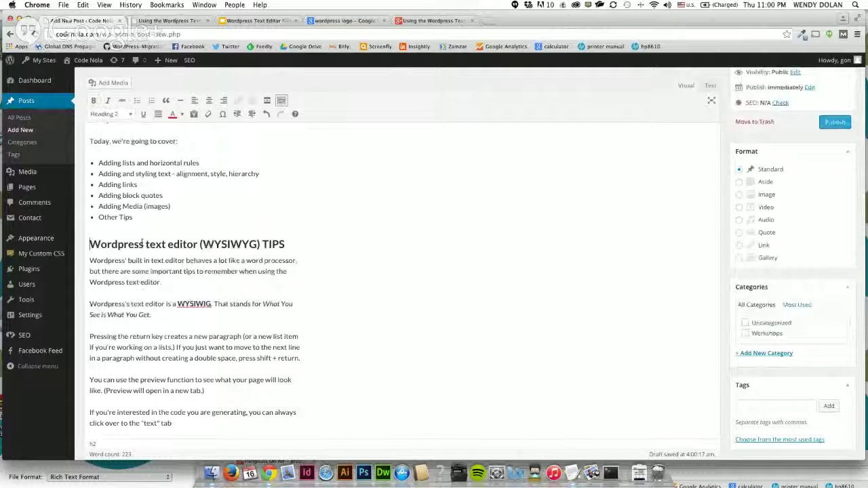
scroll(142, 243, "up", 1)
scroll(142, 243, "up", 5)
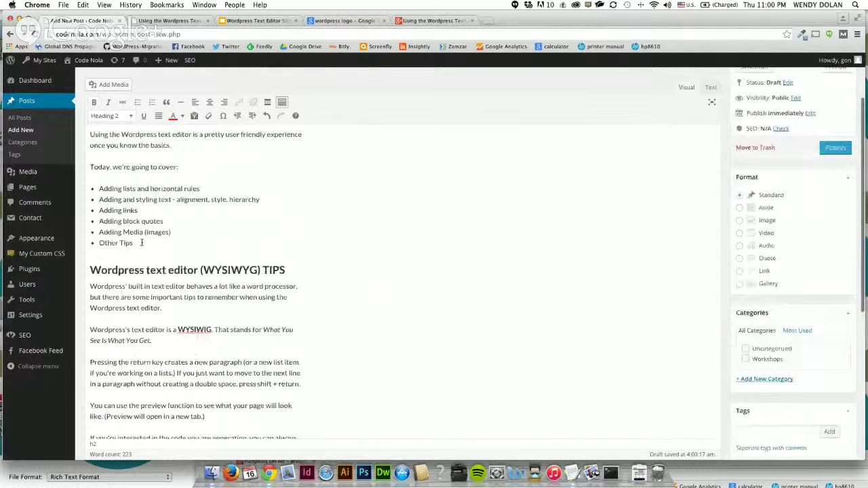
scroll(132, 249, "down", 2)
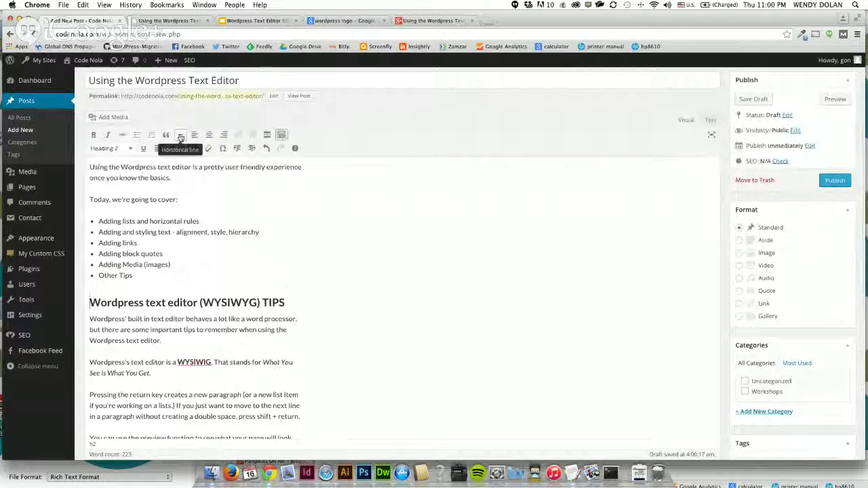
scroll(180, 137, "down", 1)
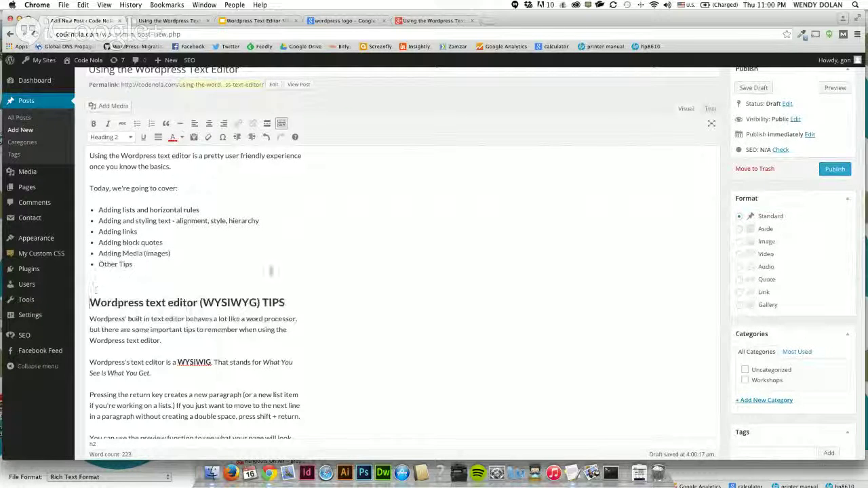
scroll(268, 271, "down", 1)
scroll(267, 271, "down", 1)
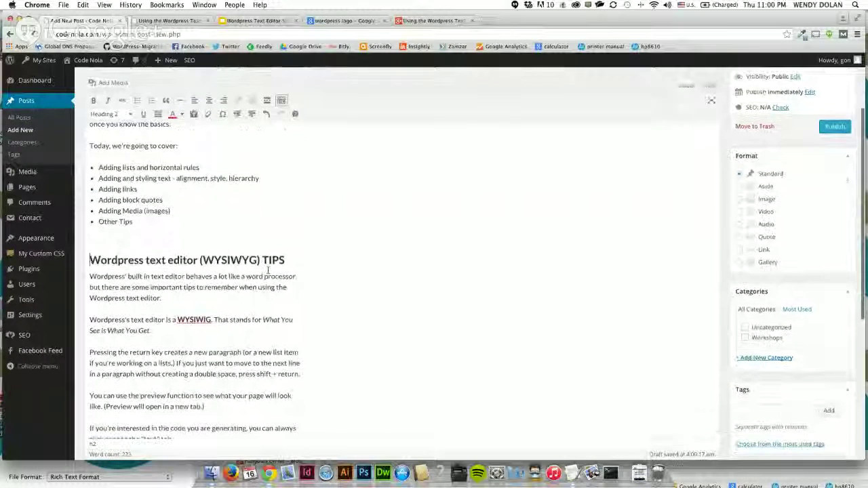
scroll(241, 260, "down", 2)
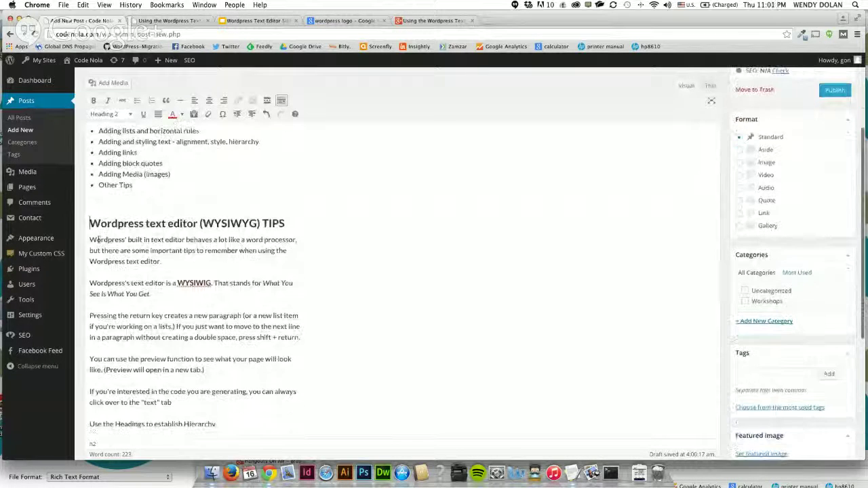
left_click(97, 226)
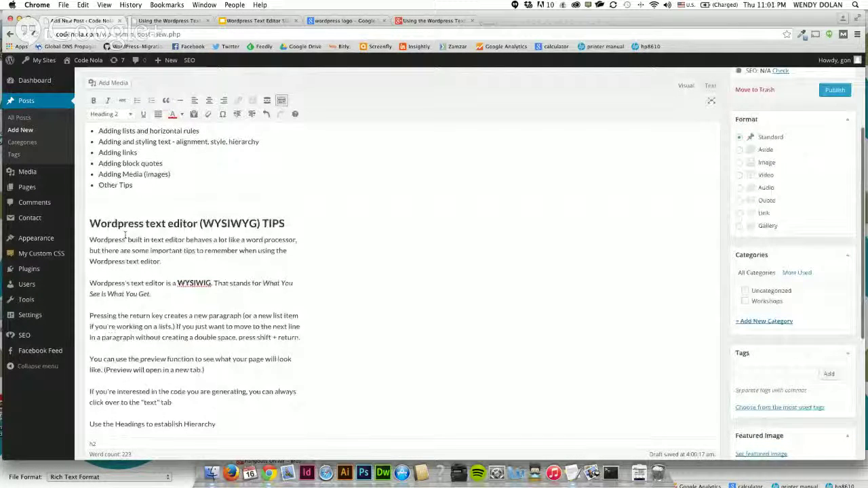
- Center the "Wordpress text editor (WYSIWYG) TIPS" heading in the post
scroll(125, 235, "down", 1)
scroll(126, 235, "down", 1)
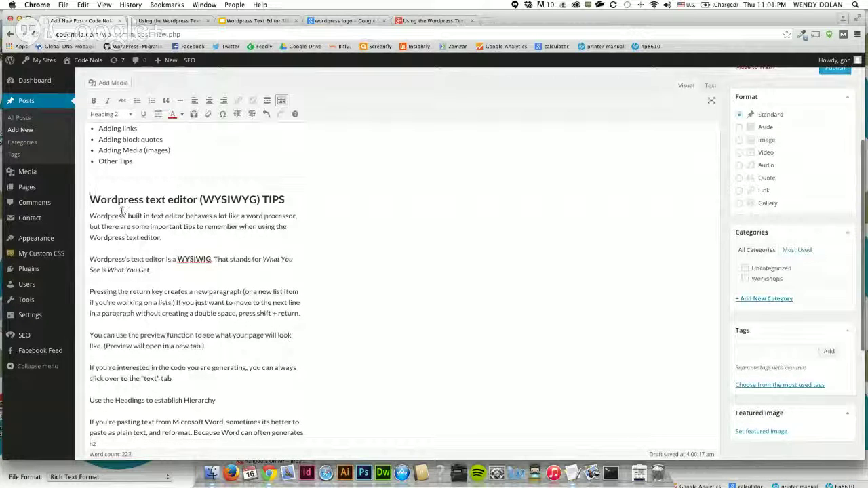
left_click(158, 22)
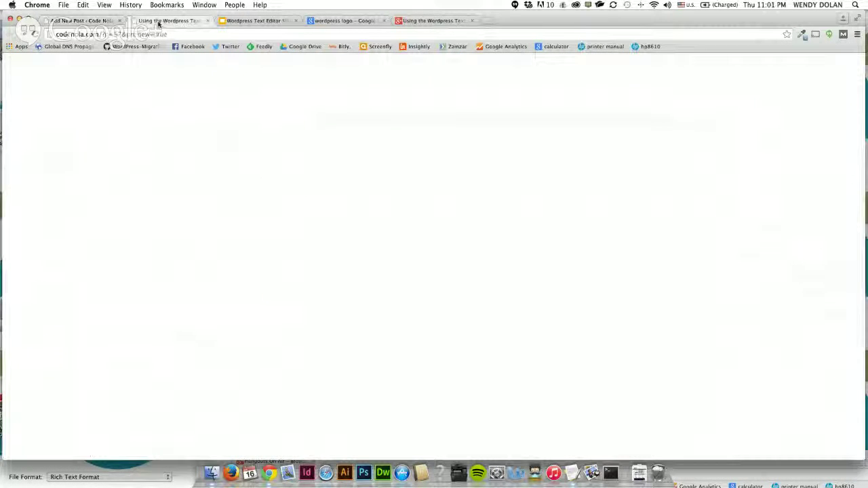
left_click(102, 21)
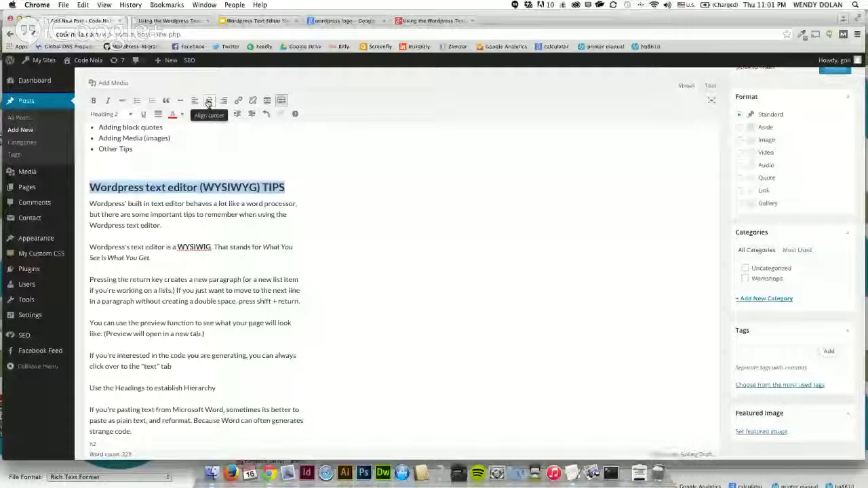
left_click(208, 101)
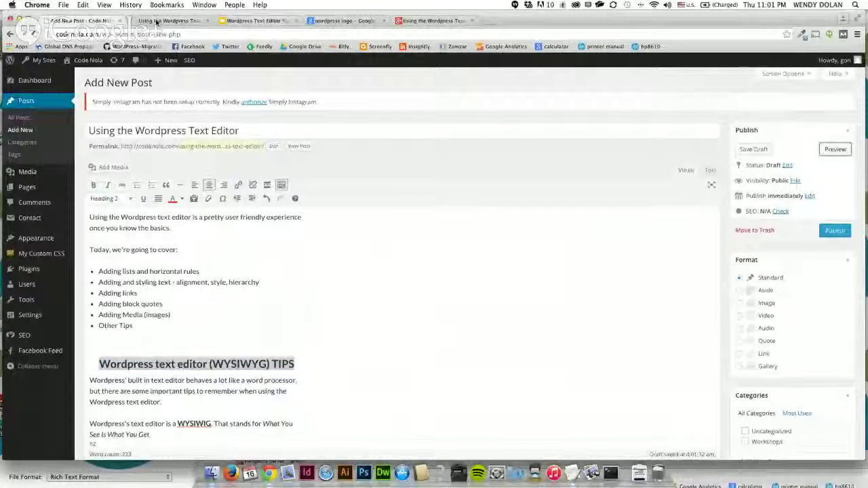
- Check the heading's alignment in the post preview and return to the post editor
left_click(156, 21)
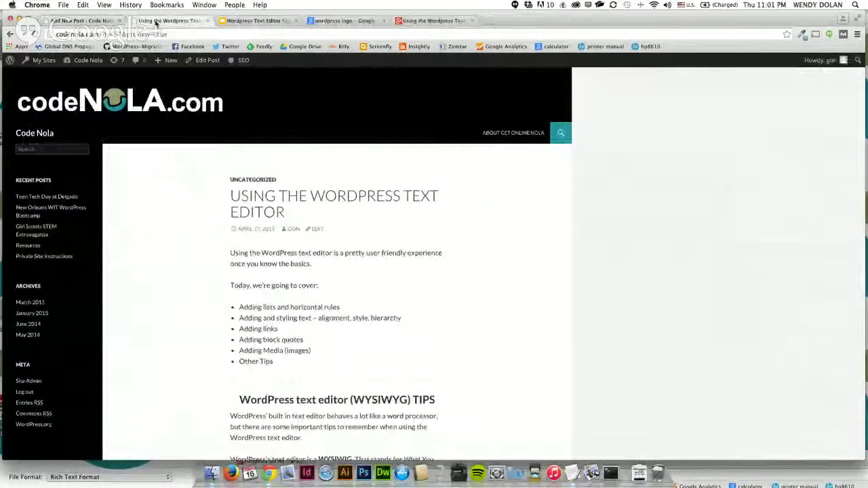
scroll(358, 291, "down", 2)
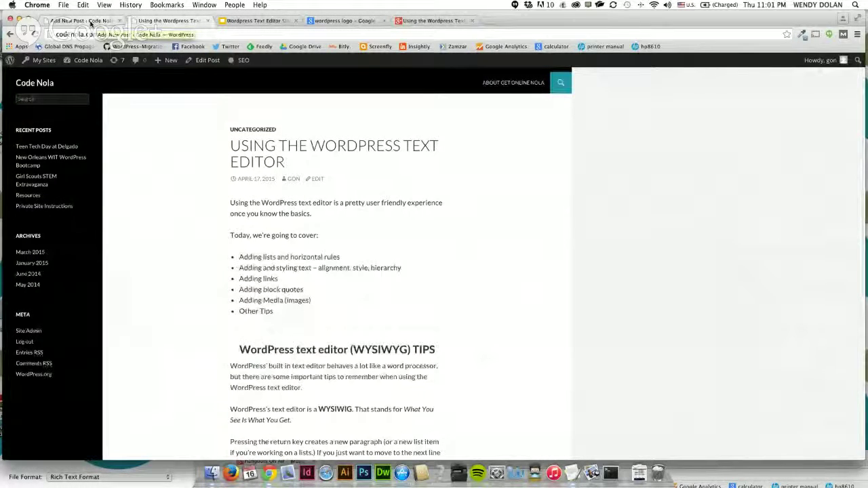
left_click(90, 21)
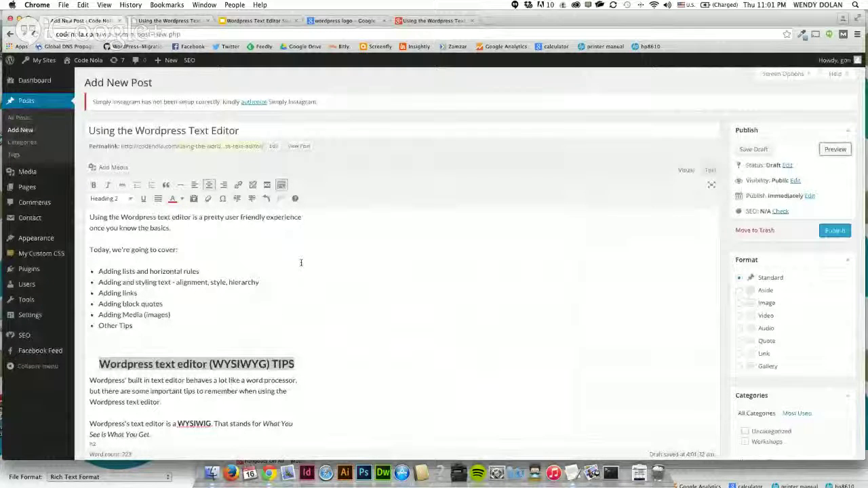
scroll(301, 262, "down", 3)
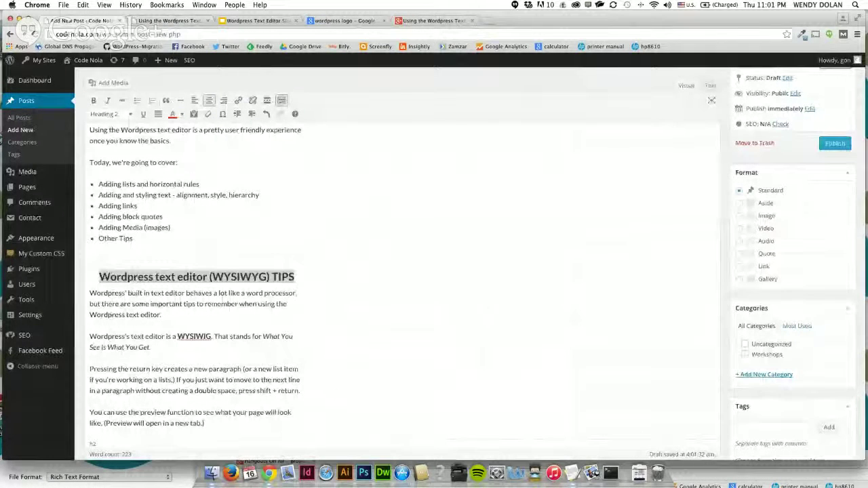
- Search Google for WYSIWYG, open the Wikipedia article on it and copy the article's web address
key("super+Tab")
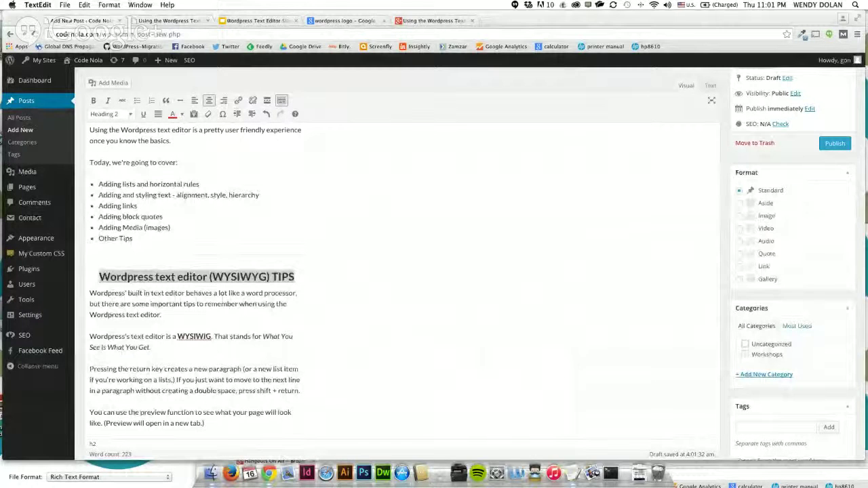
left_click(341, 21)
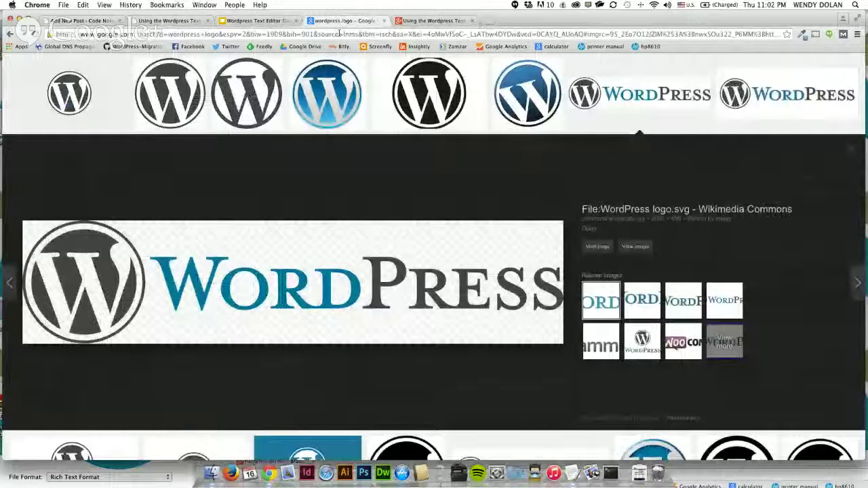
left_click(426, 21)
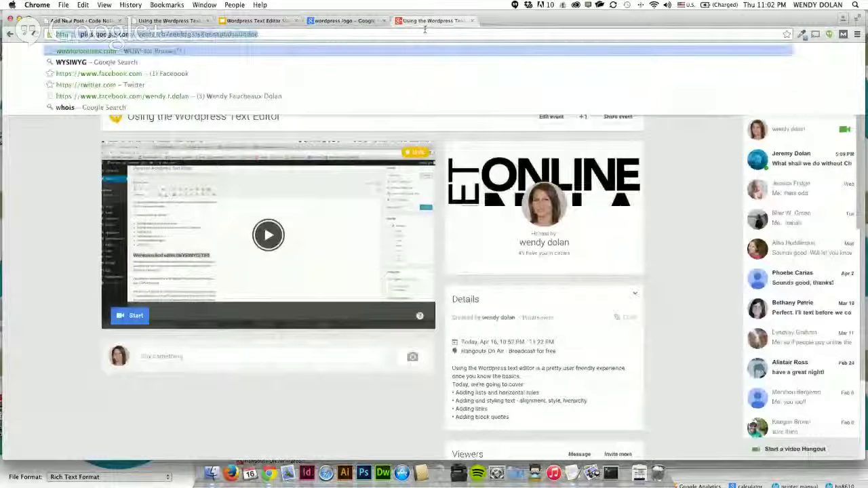
key("Down")
key("Return")
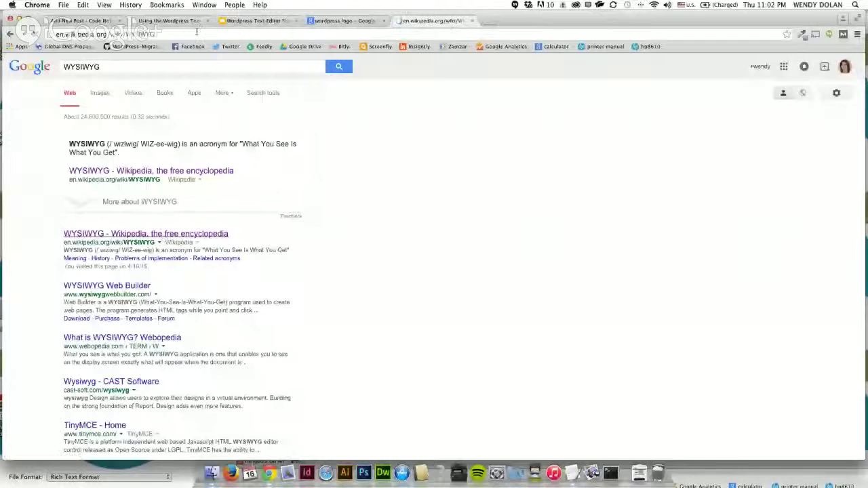
left_click(197, 32)
key("super+c")
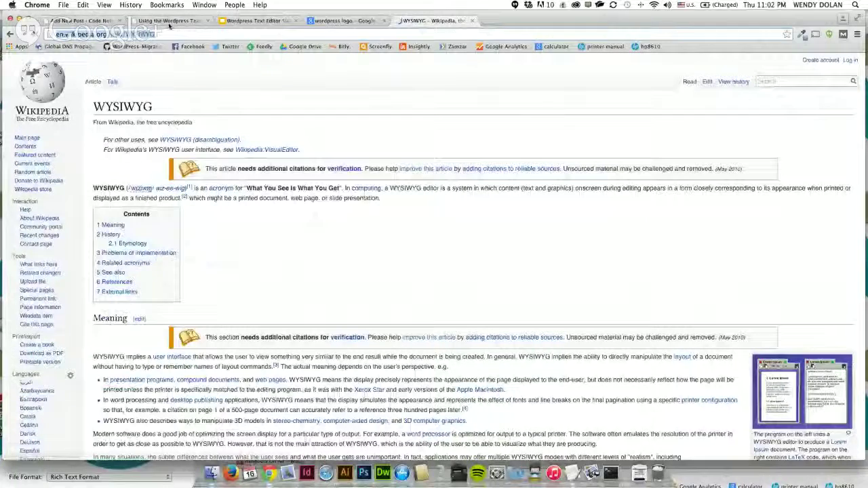
left_click(84, 5)
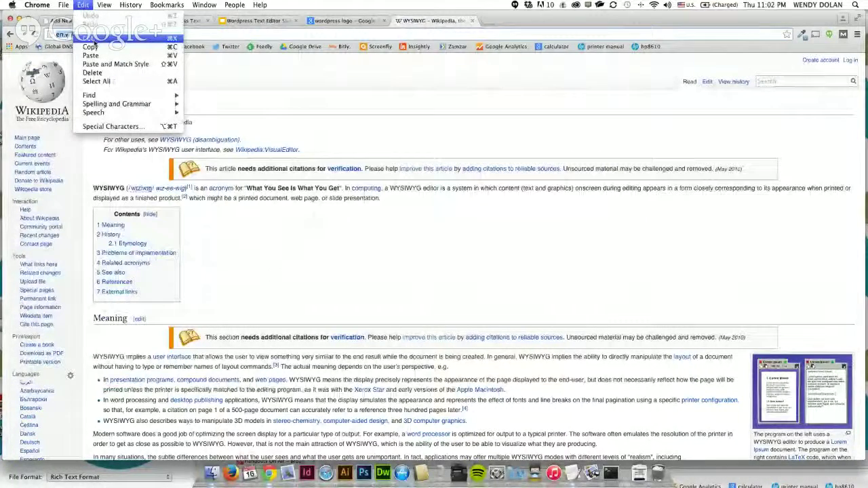
- Return to the post editor and start inserting a link on the bold word "WYSIWIG" in the second tips paragraph
left_click(85, 21)
left_click(85, 20)
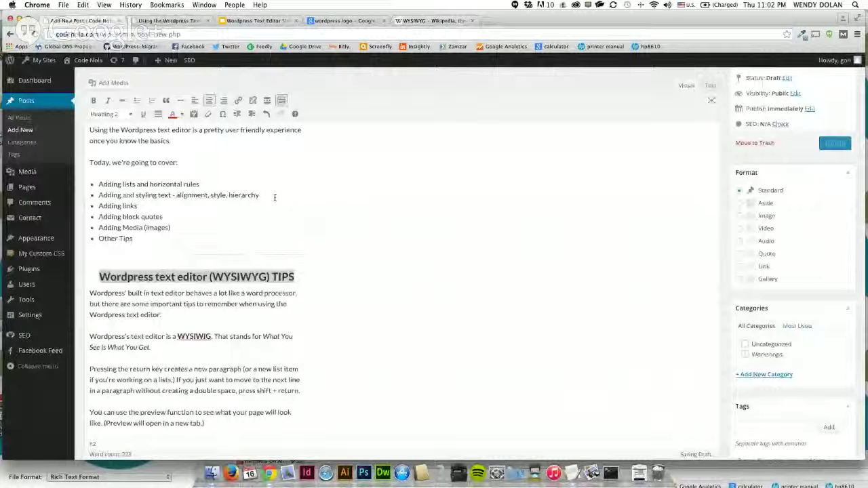
scroll(275, 198, "down", 1)
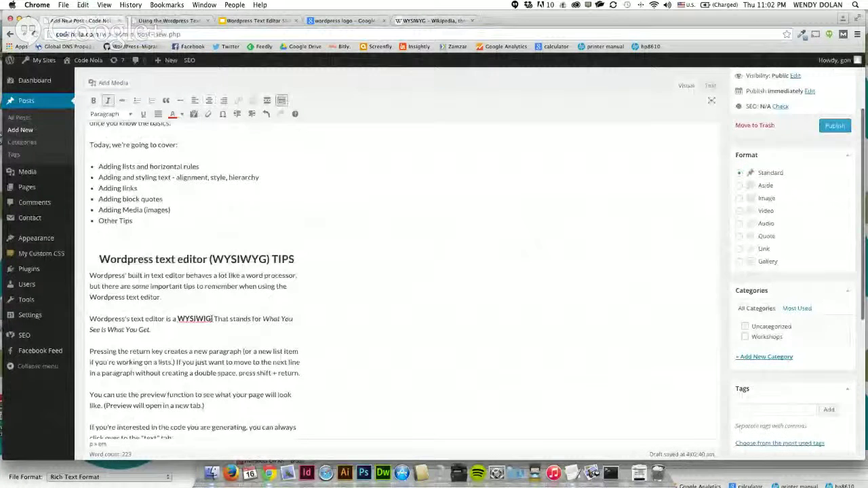
key("alt+shift+Left")
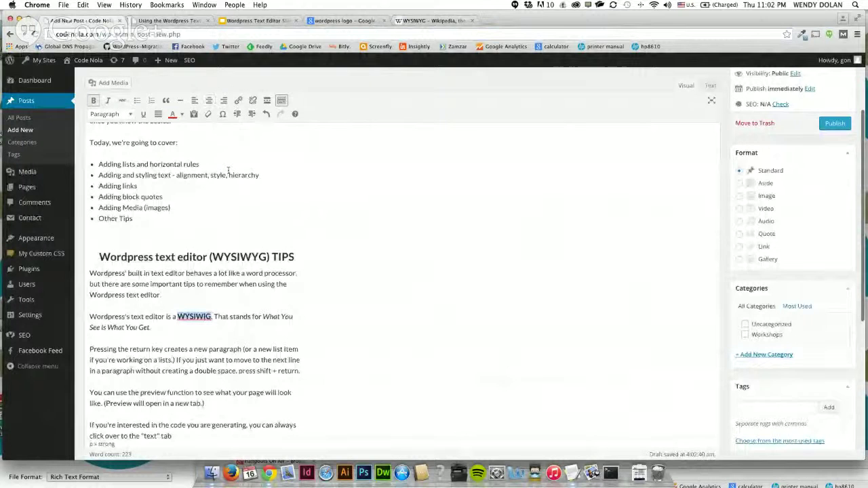
left_click(239, 101)
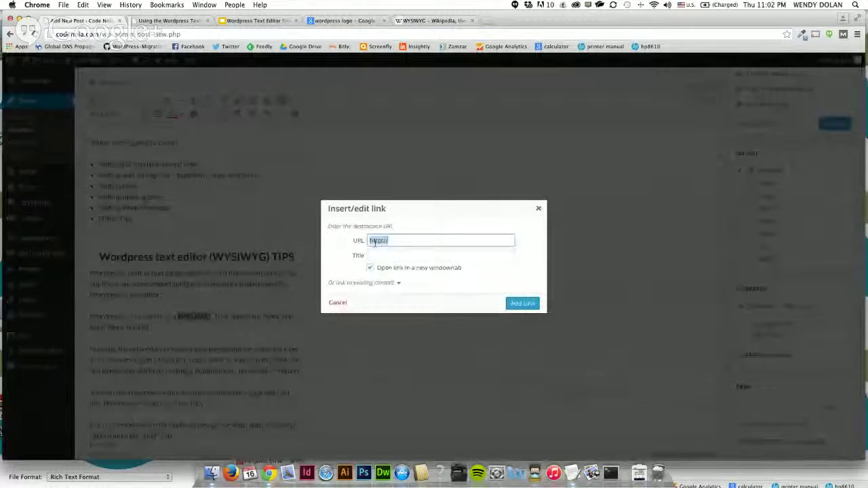
left_click(385, 241)
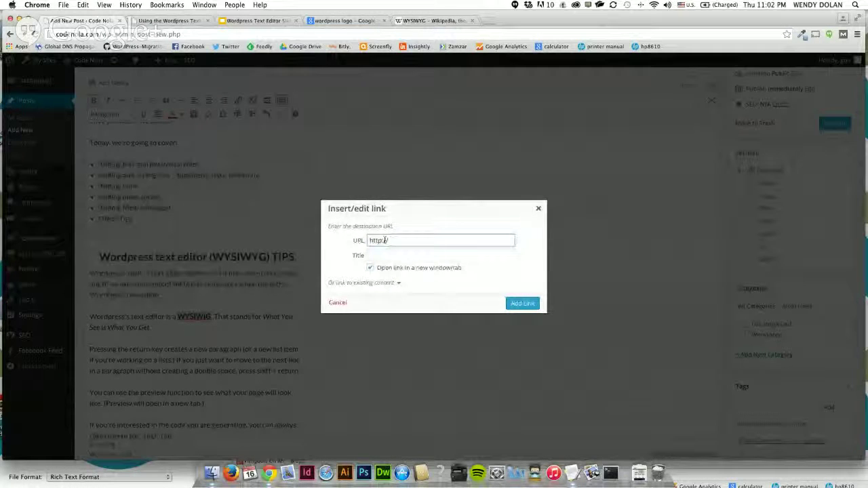
key("super+v")
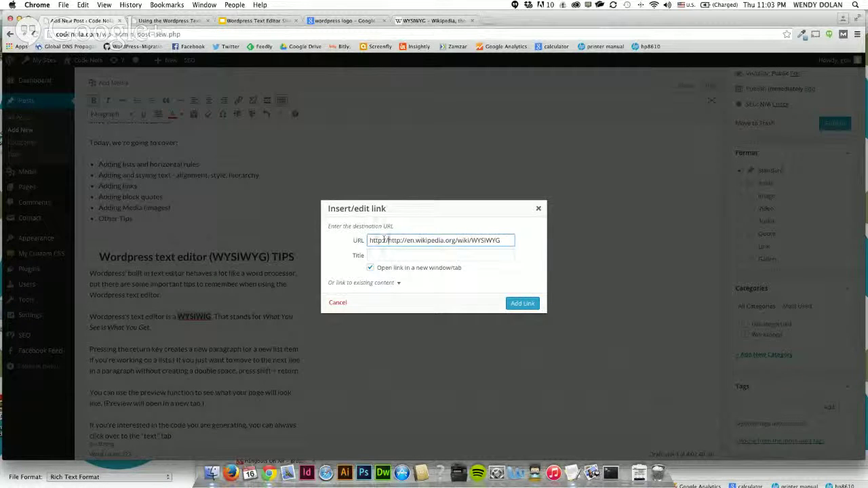
left_click_drag(388, 240, 365, 241)
key("super+z")
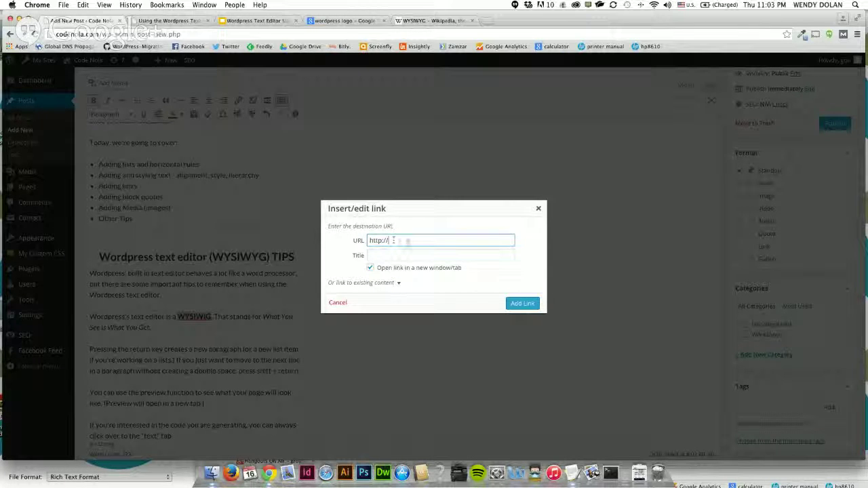
left_click_drag(409, 243, 359, 242)
key("super+x")
key("super+v")
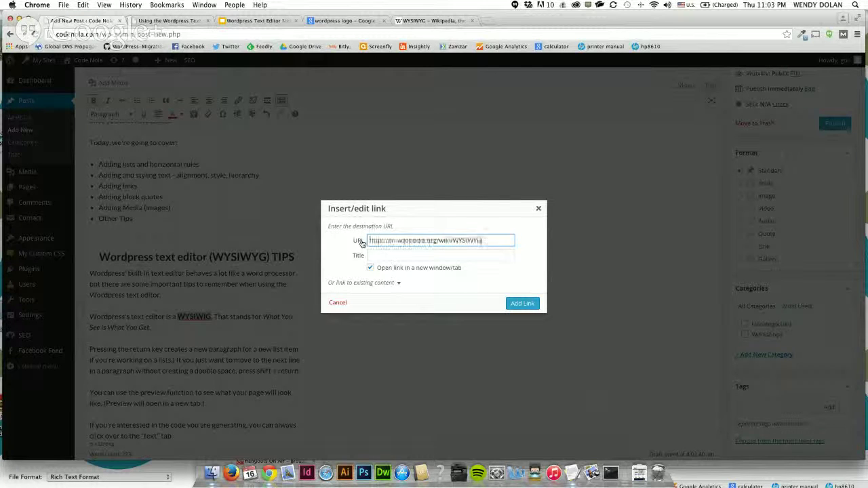
left_click(388, 255)
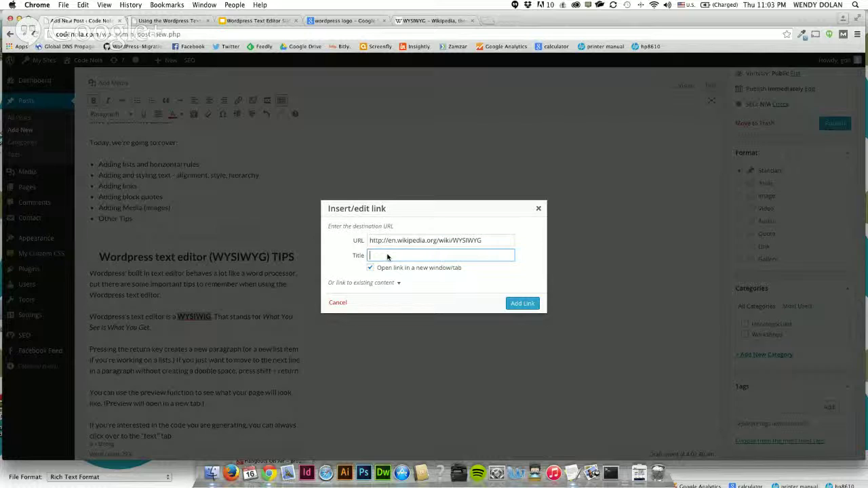
type("Wysiwyg wikipedia")
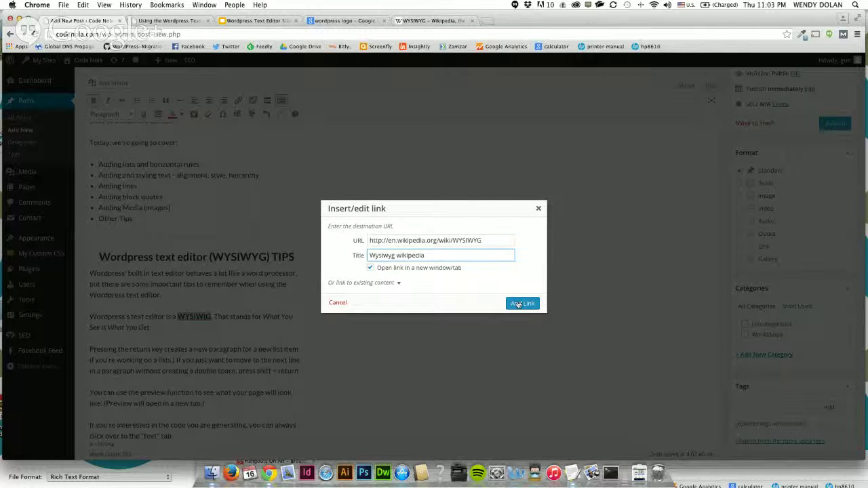
left_click(520, 303)
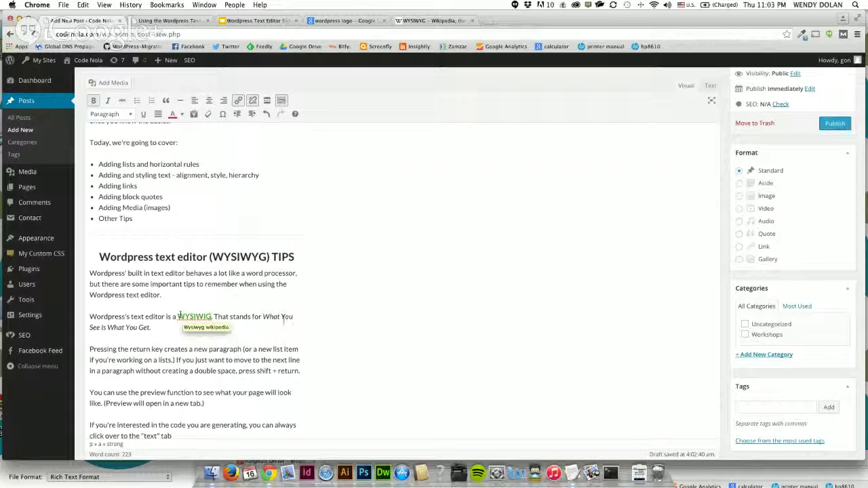
- Go to the end of the post's tips and fetch the line about more Wordpress resources from TextEdit
scroll(272, 319, "down", 3)
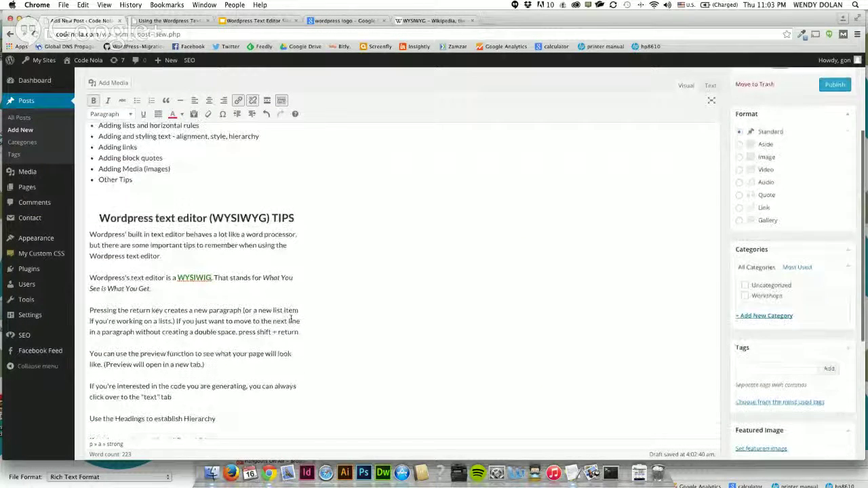
type(".")
scroll(291, 319, "up", 1)
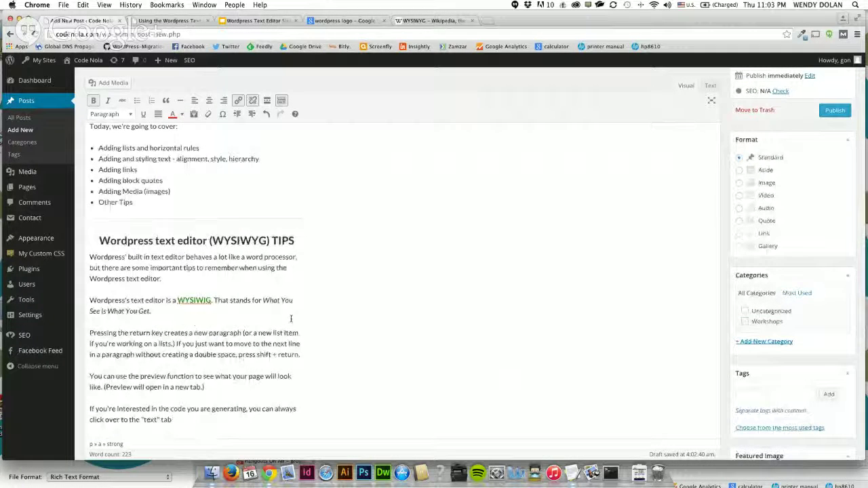
scroll(291, 319, "down", 1)
scroll(291, 318, "down", 5)
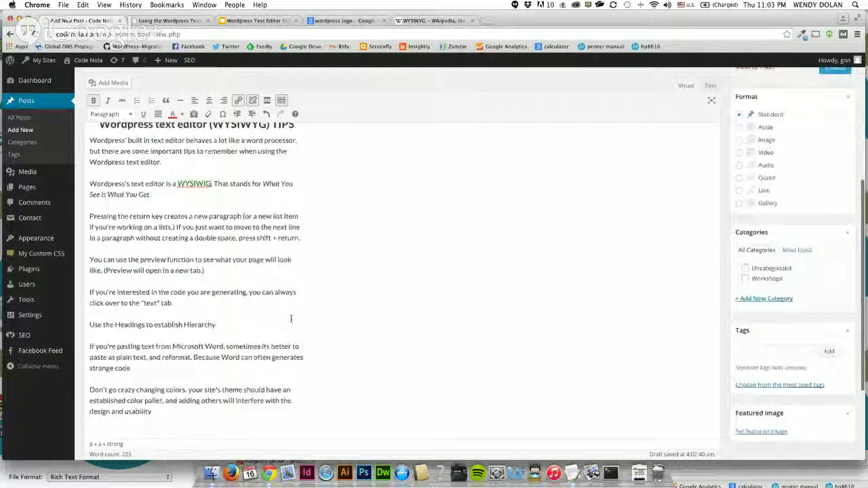
scroll(291, 318, "down", 2)
type(".")
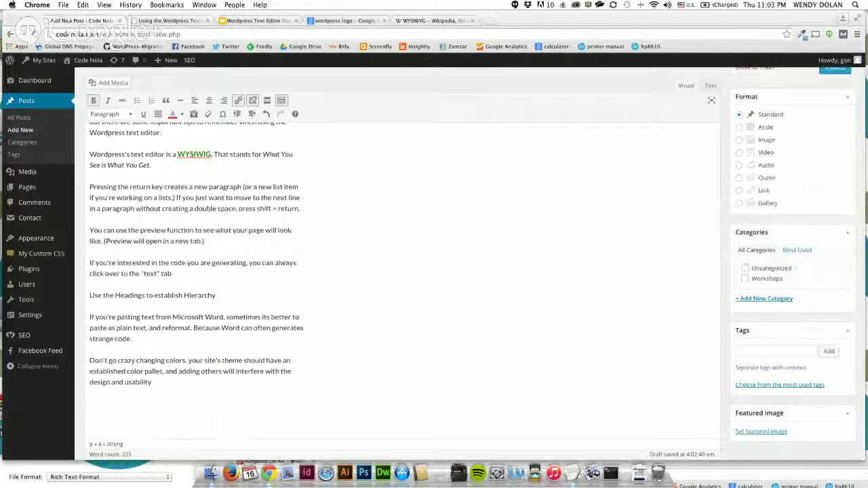
key("super+Tab")
- Try pasting "Click here for more Wordpress resources" as a block quote below the last tip, and undo it
left_click(148, 404)
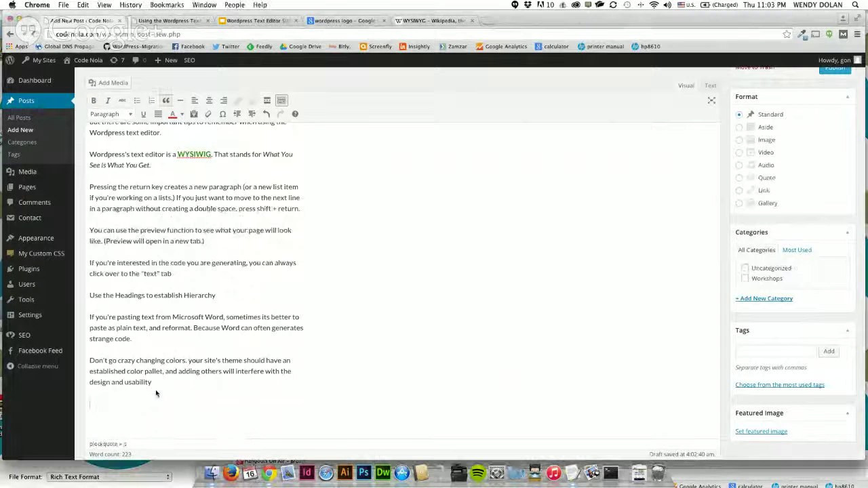
key("super+v")
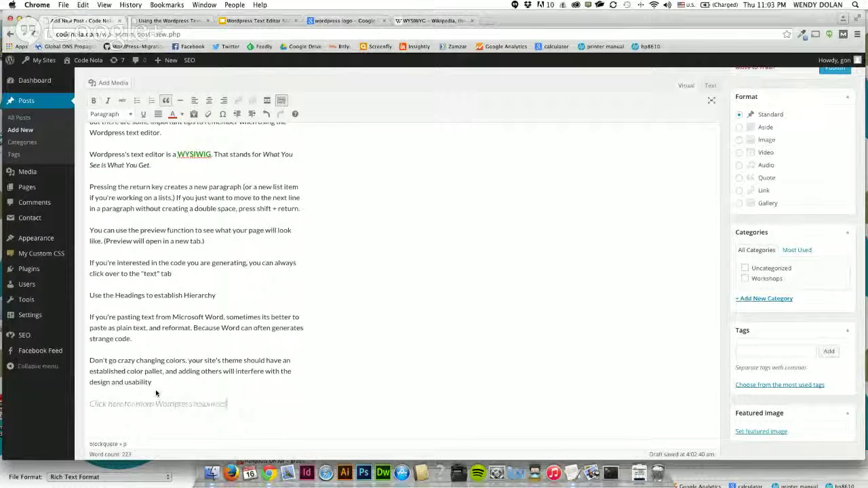
key("super+z")
- Add the plain paragraph "Click here for more Wordpress resources." below the last tip
key("Return")
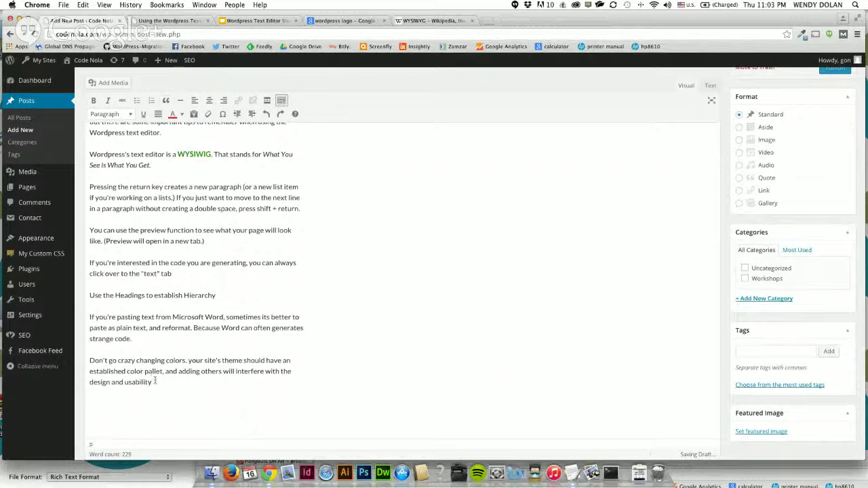
key("super+v")
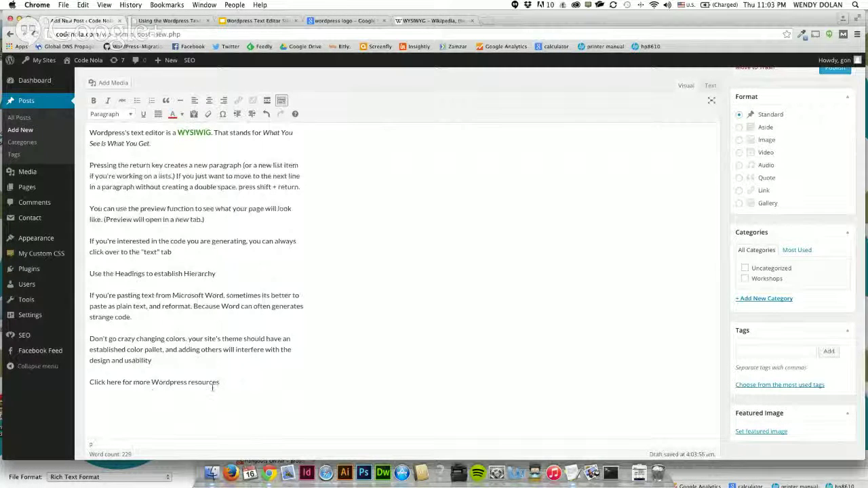
type(".")
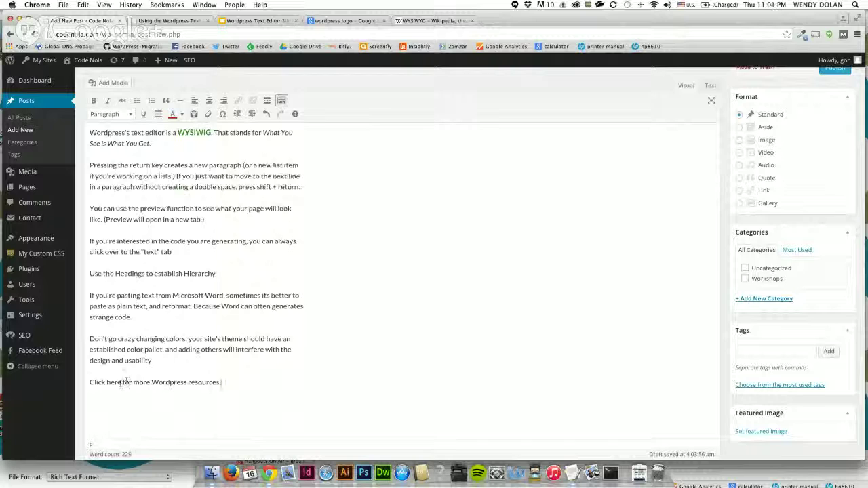
- Link "Click here" in the last paragraph to the existing Resources content, searching for "resource" and turning off opening in a new window/tab
left_click_drag(121, 382, 90, 381)
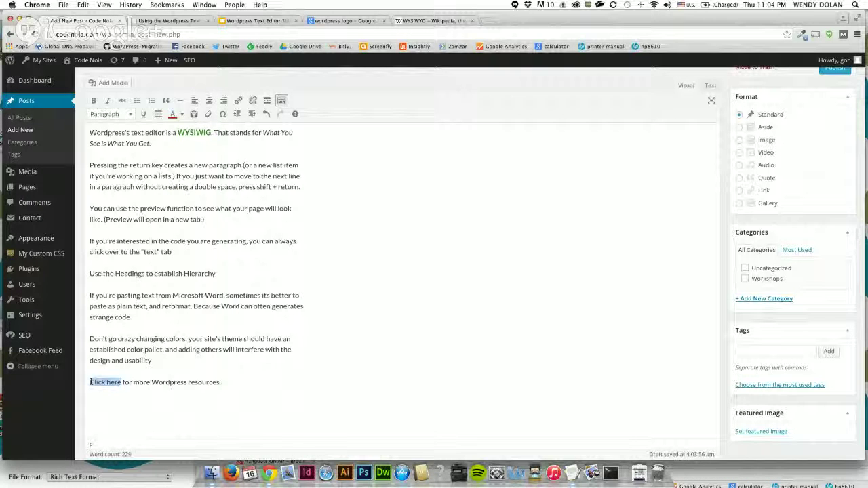
left_click(238, 100)
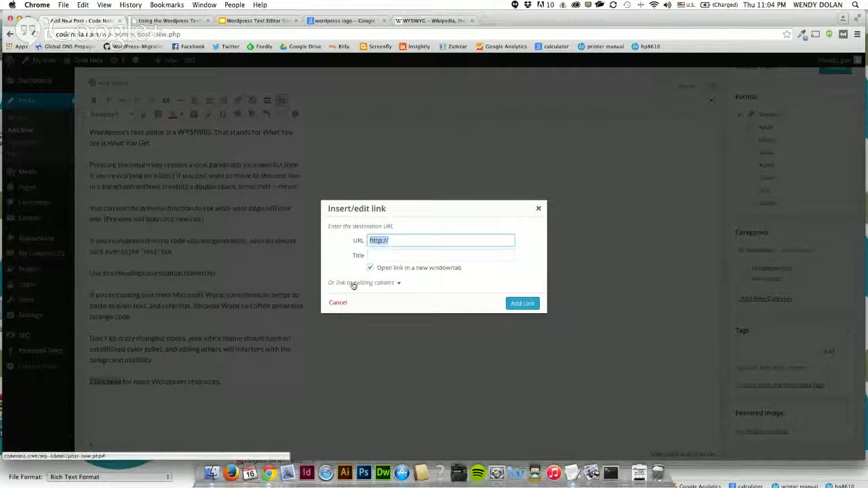
left_click(393, 284)
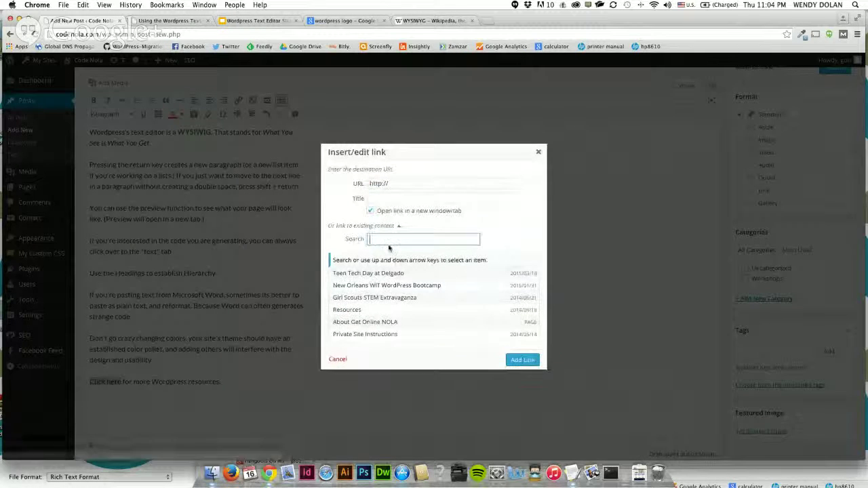
type("resource")
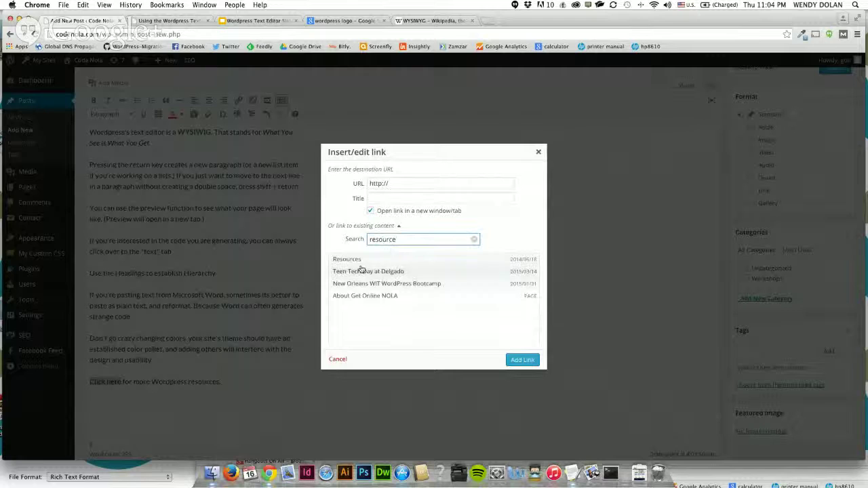
left_click(361, 260)
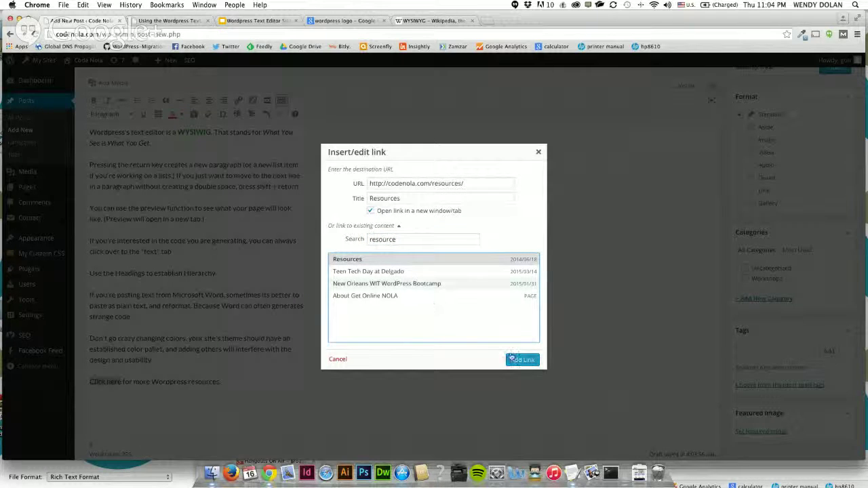
left_click(517, 360)
left_click(370, 211)
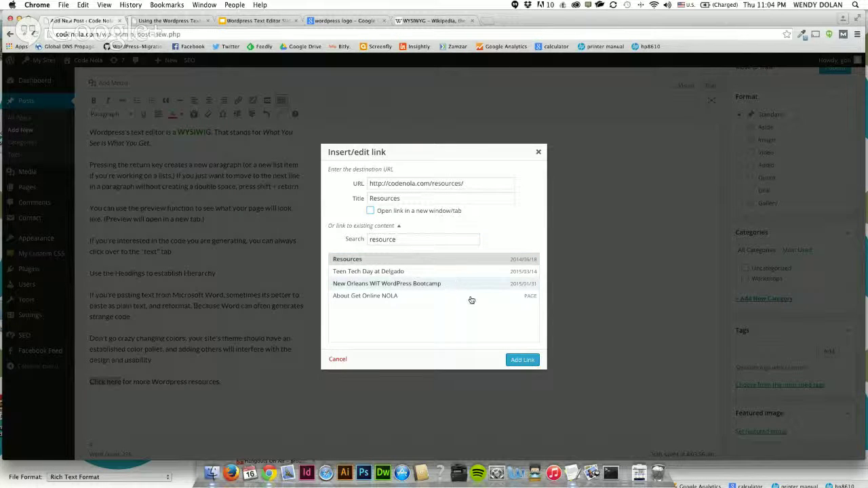
left_click(526, 362)
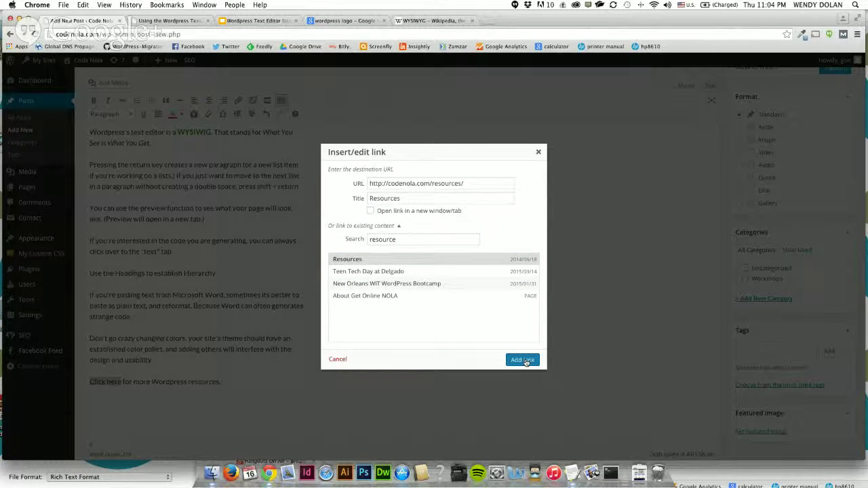
left_click(523, 360)
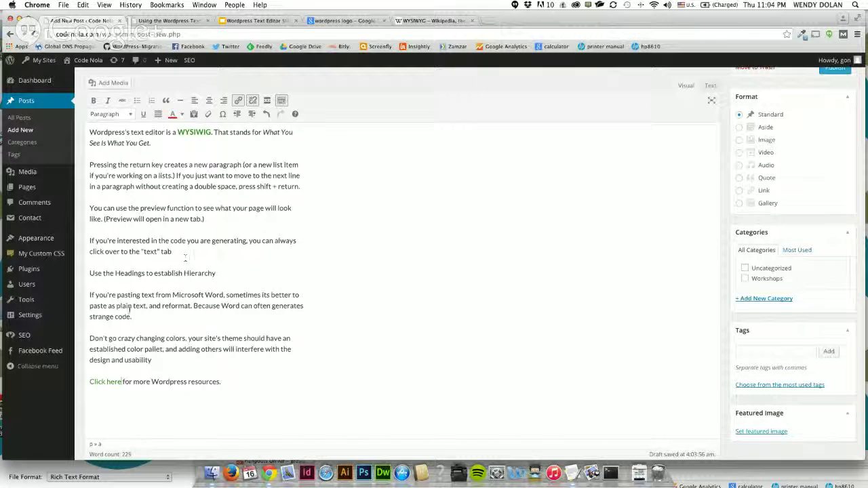
- Copy the "Don't go crazy changing colors" tip into a new left-aligned line directly above the "Wordpress text editor (WYSIWYG) TIPS" heading
left_click(90, 338)
triple_click(119, 348)
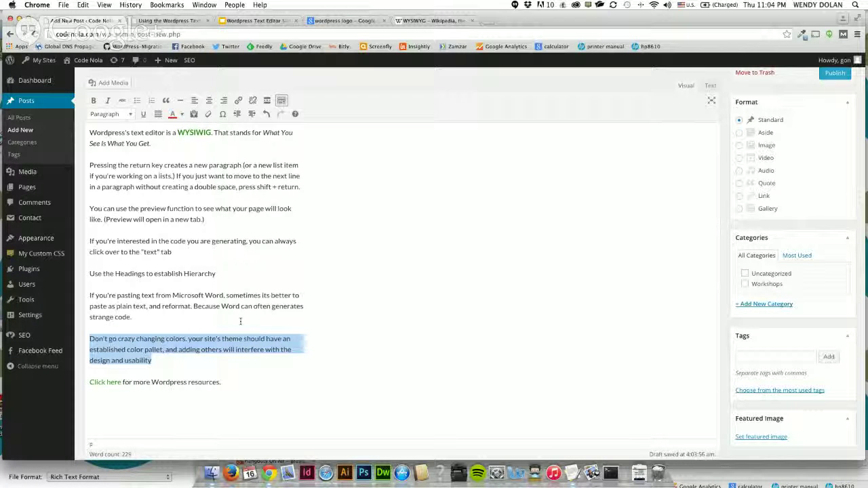
scroll(240, 321, "up", 2)
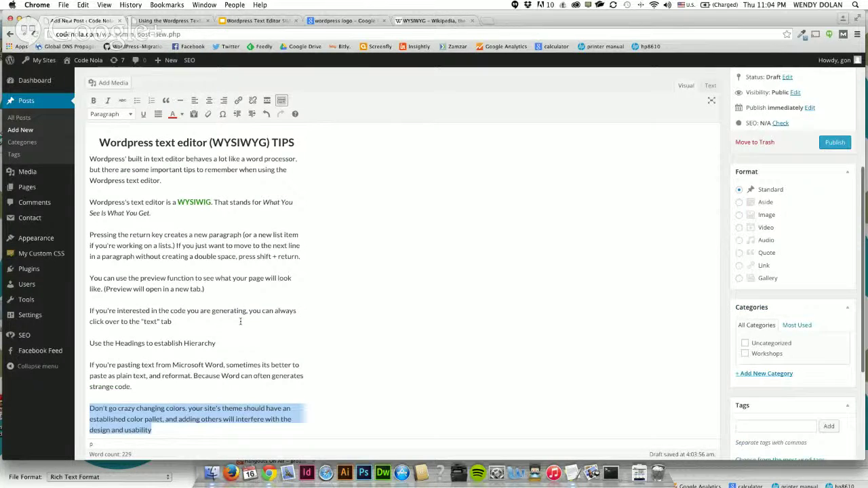
scroll(240, 321, "up", 2)
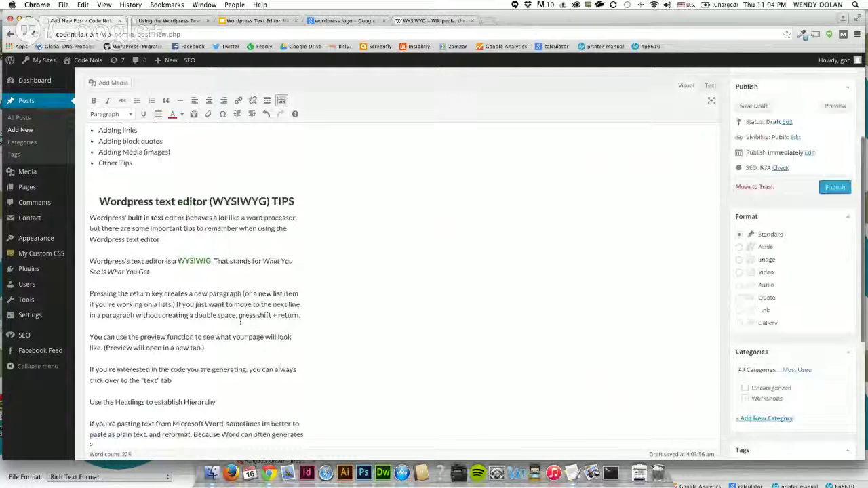
scroll(240, 321, "up", 2)
left_click(100, 278)
key("Return")
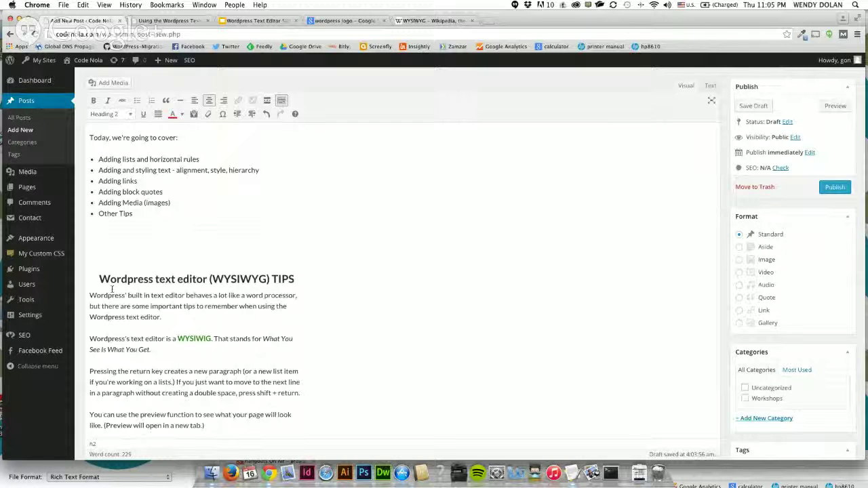
left_click(195, 102)
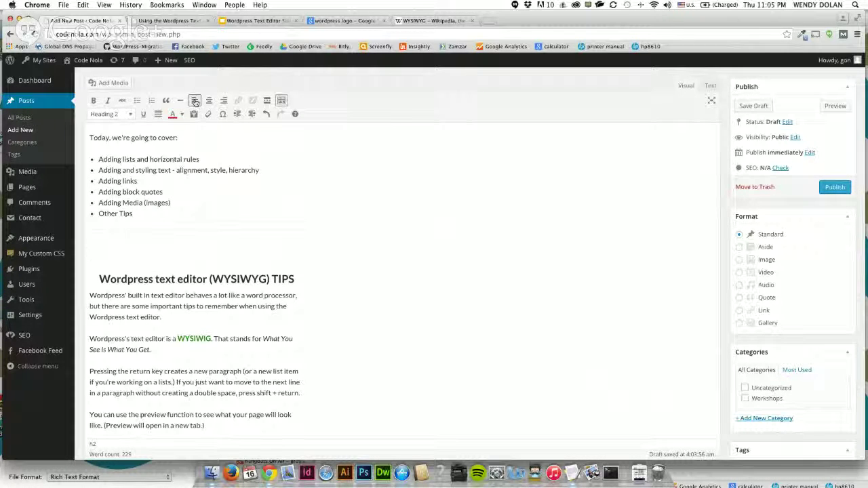
key("super+c")
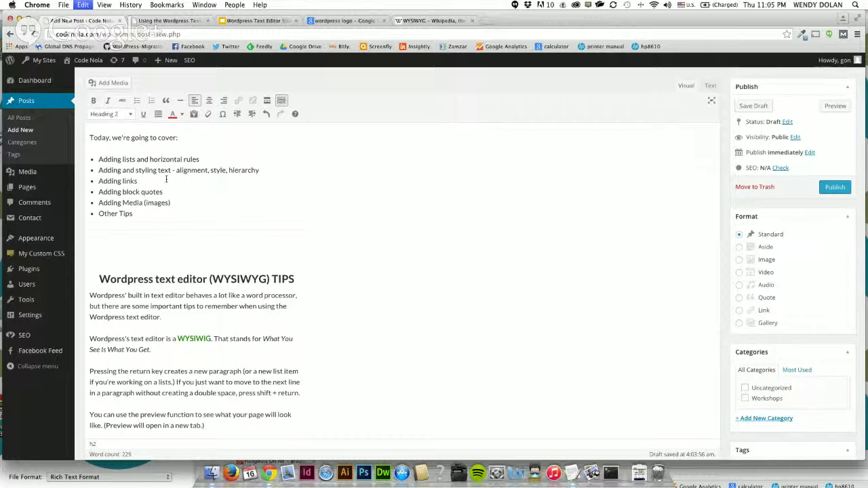
key("super+v")
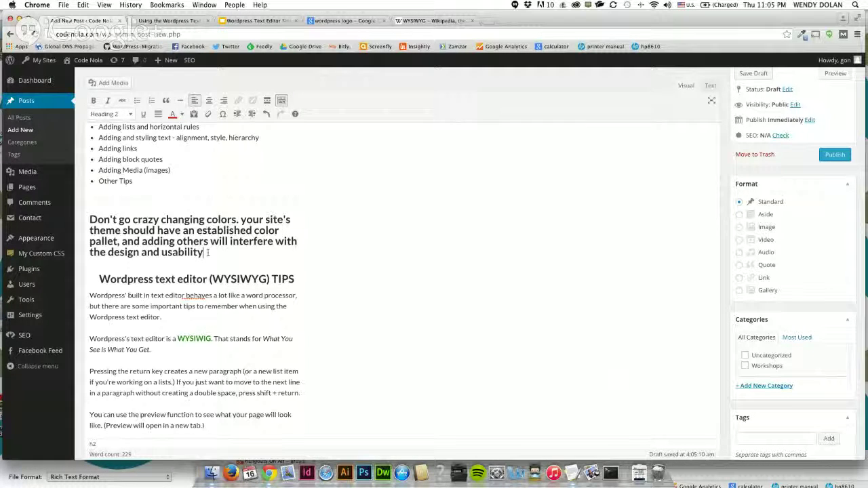
- Change the copied color tip above the TIPS heading to the Paragraph format
left_click_drag(206, 252, 90, 216)
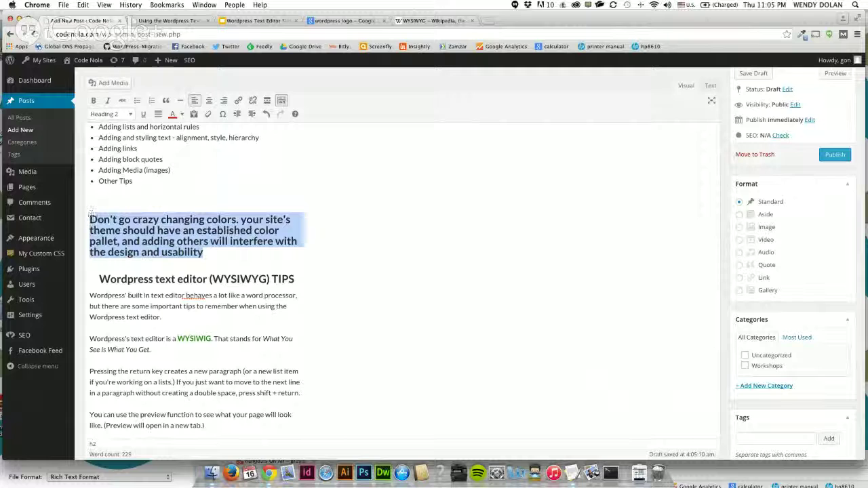
left_click(126, 114)
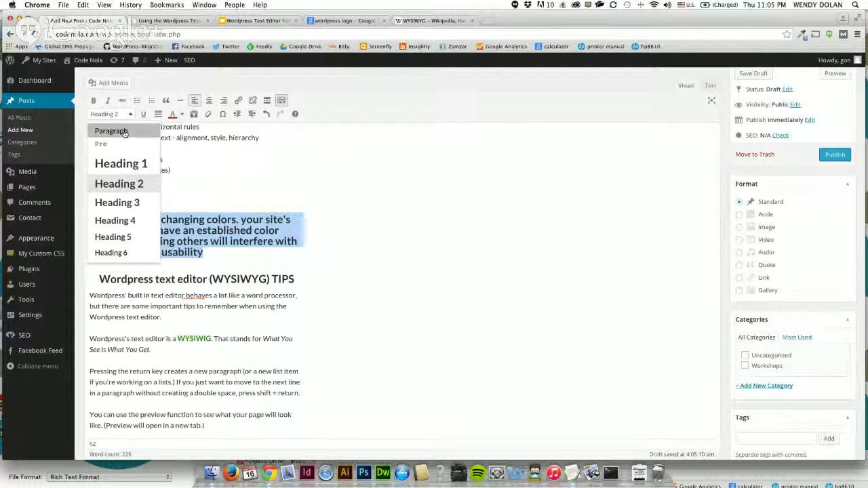
left_click(124, 132)
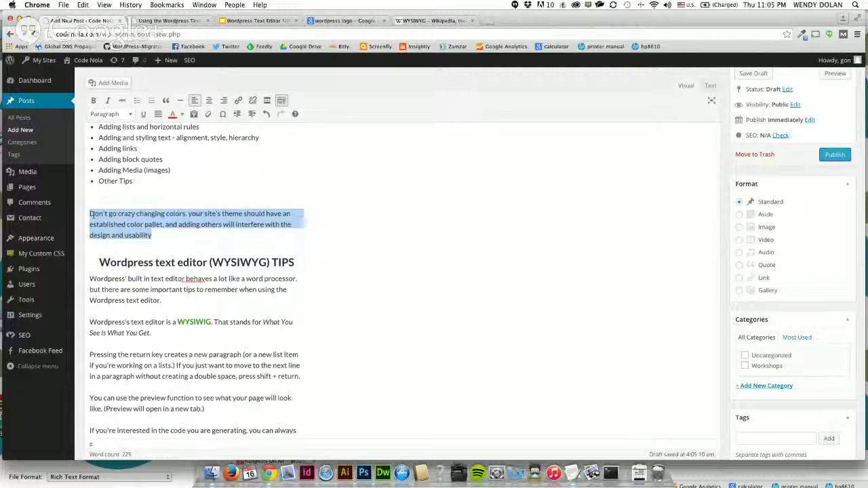
- Enclose the copied color tip in double quotation marks and format it as a block quote
left_click(160, 237)
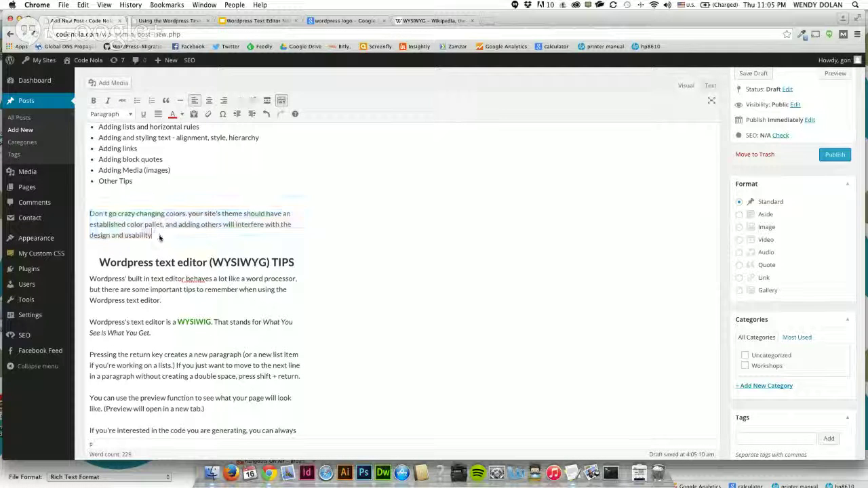
type("\"")
left_click(88, 213)
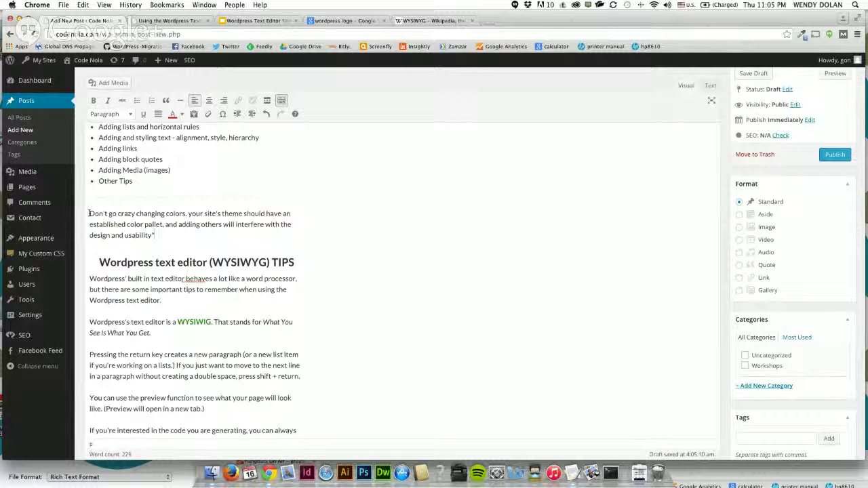
type("\"")
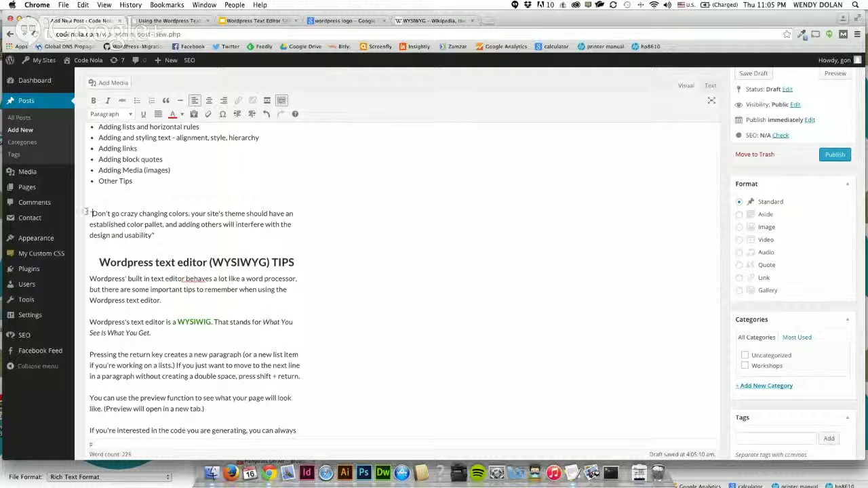
triple_click(108, 217)
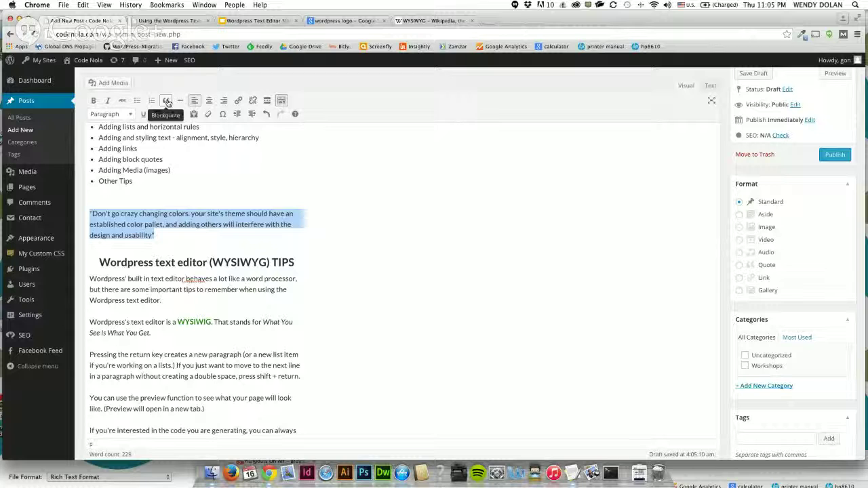
left_click(166, 101)
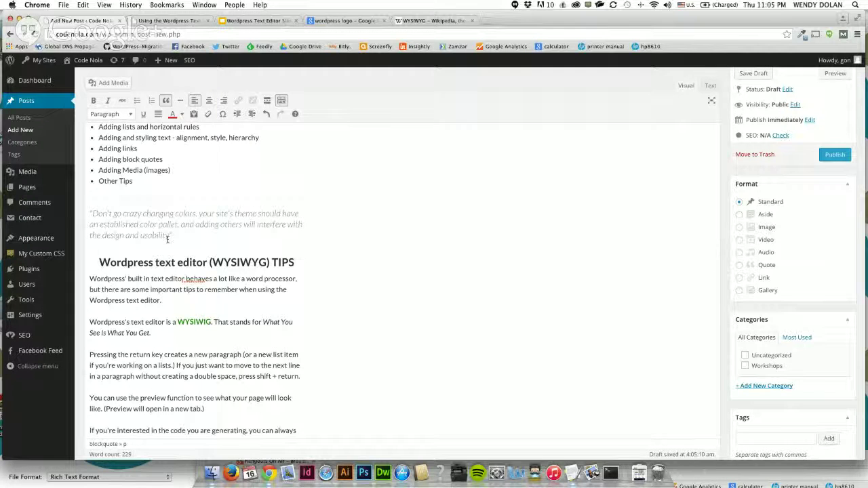
- Preview the post and examine the block quote and the links throughout the page
scroll(834, 95, "up", 1)
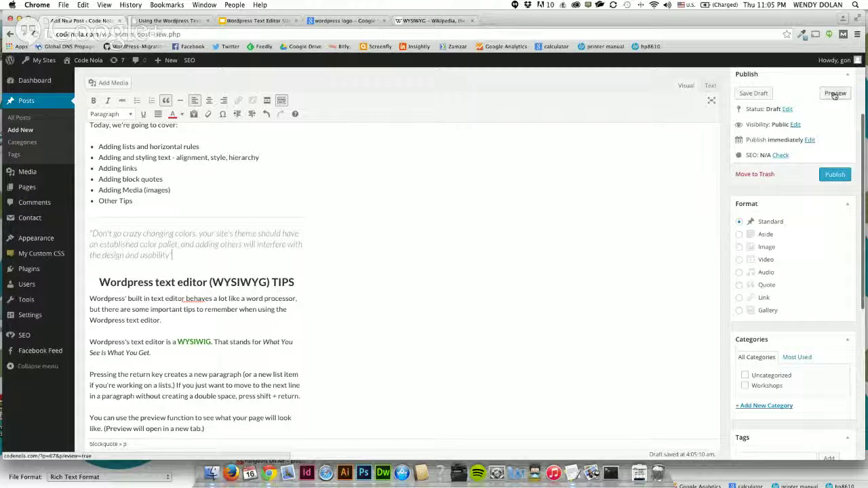
left_click(834, 94)
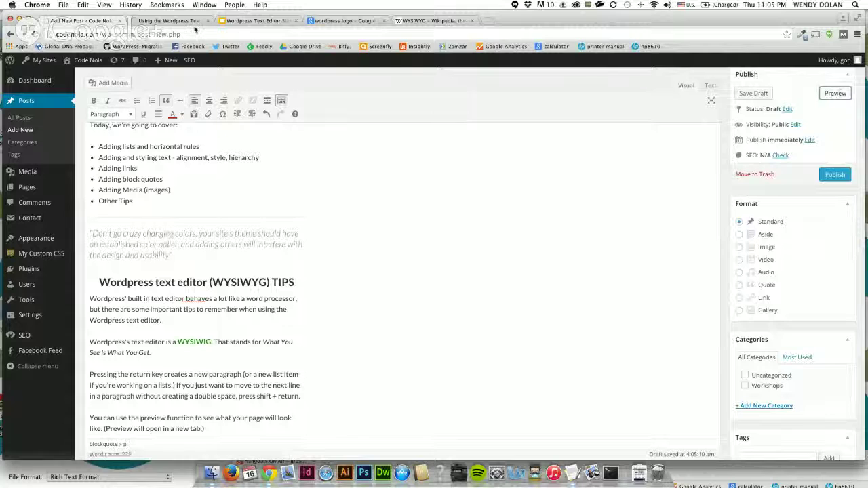
left_click(164, 21)
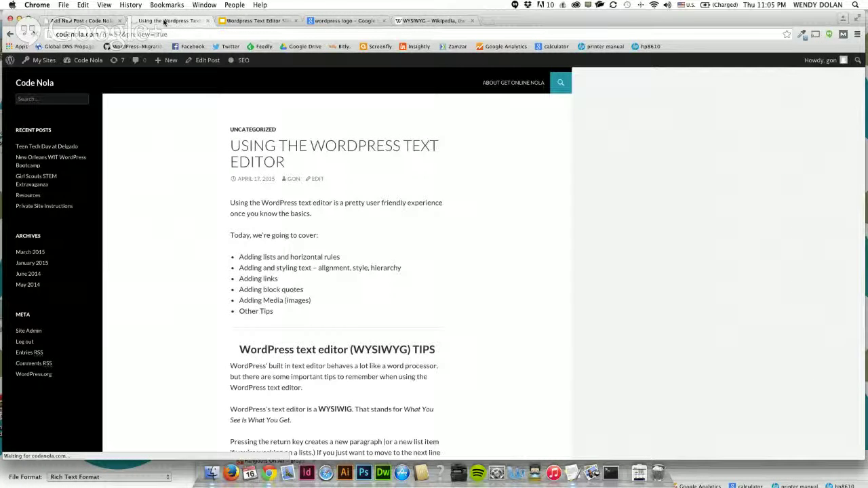
scroll(170, 188, "down", 2)
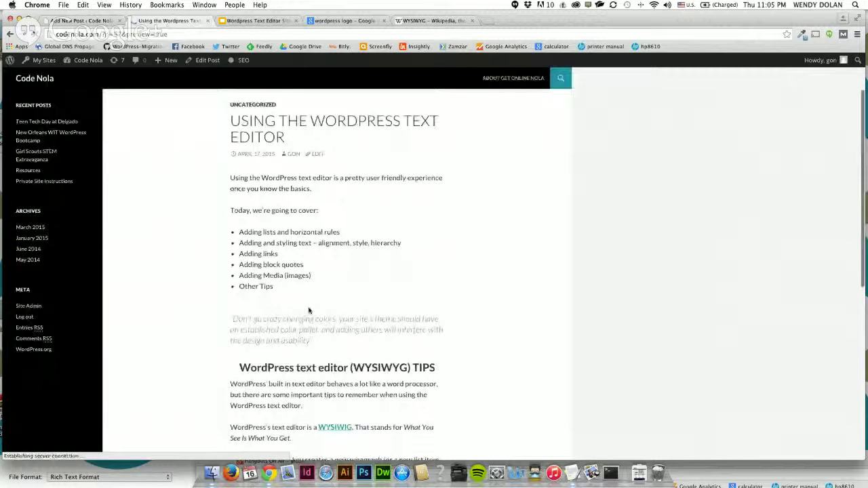
scroll(178, 312, "down", 2)
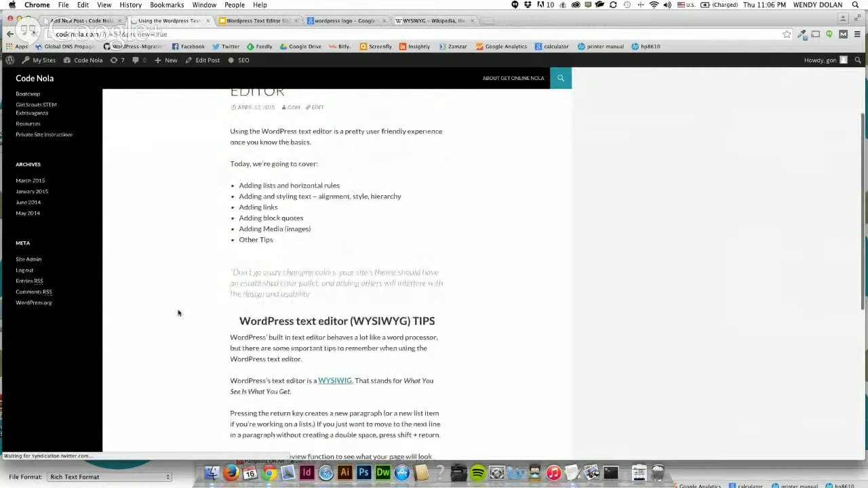
scroll(179, 313, "down", 3)
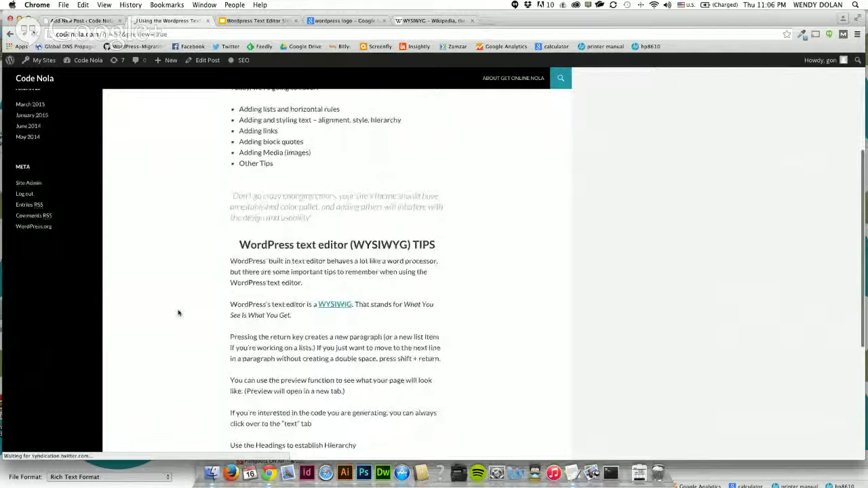
scroll(218, 278, "down", 6)
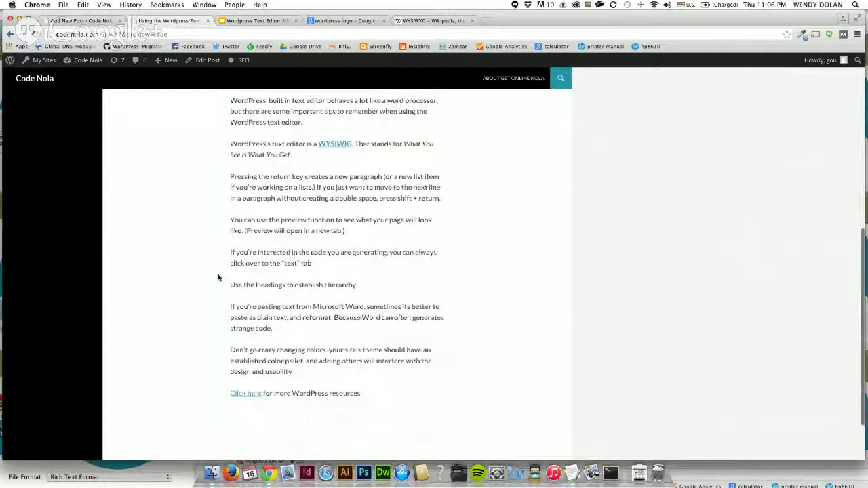
scroll(218, 278, "up", 3)
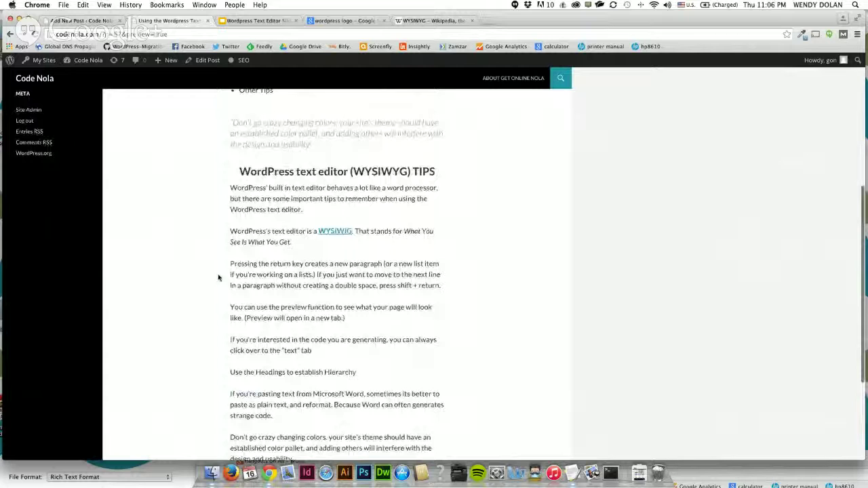
scroll(218, 277, "up", 10)
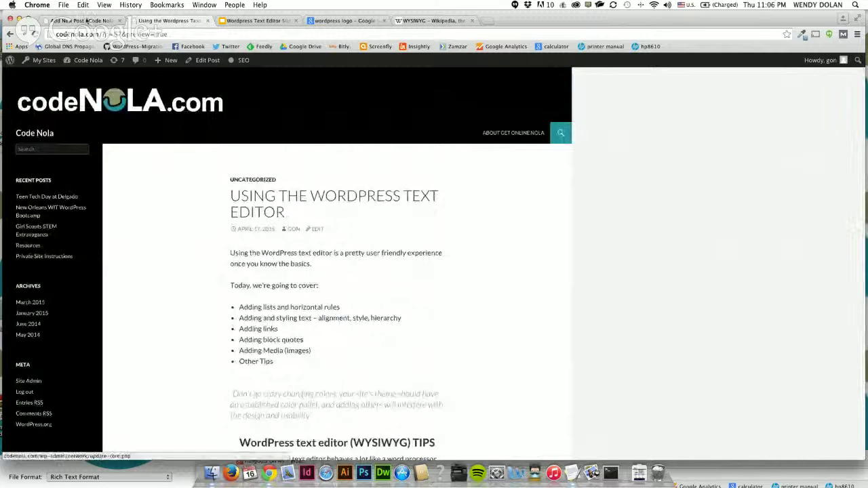
- Return to the post editor and open media insertion for the line below "Click here for more Wordpress resources."
left_click(86, 21)
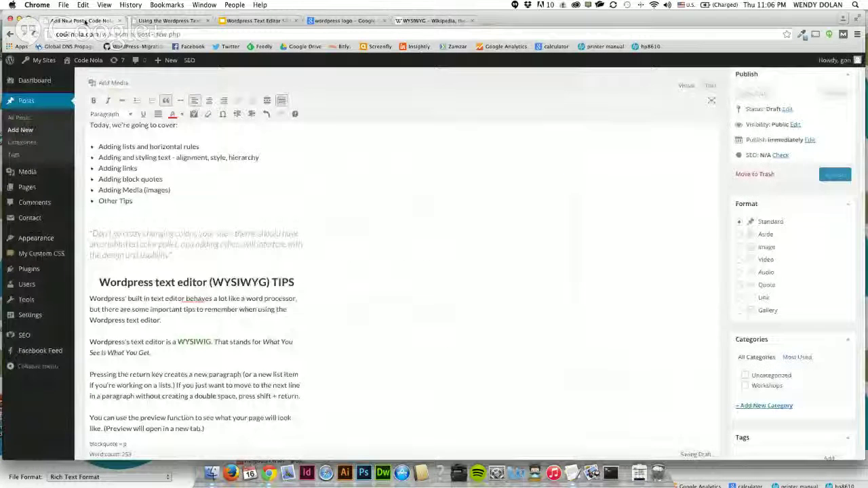
scroll(311, 268, "down", 5)
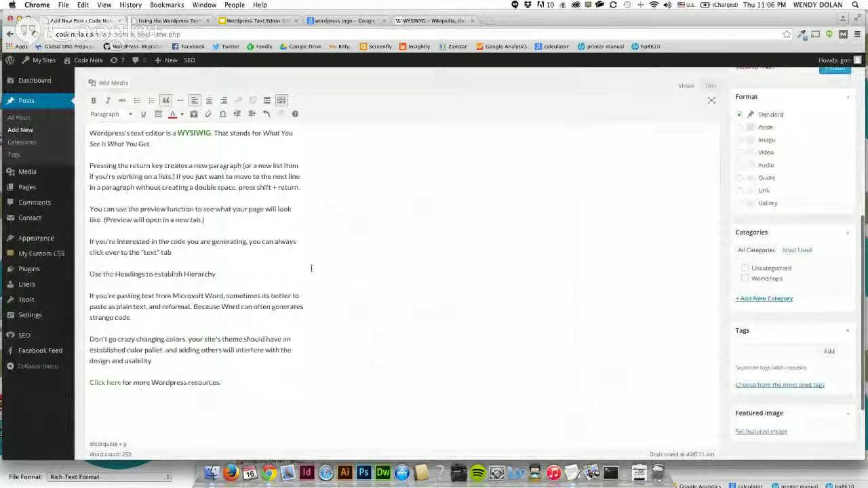
scroll(202, 317, "down", 3)
left_click(184, 311)
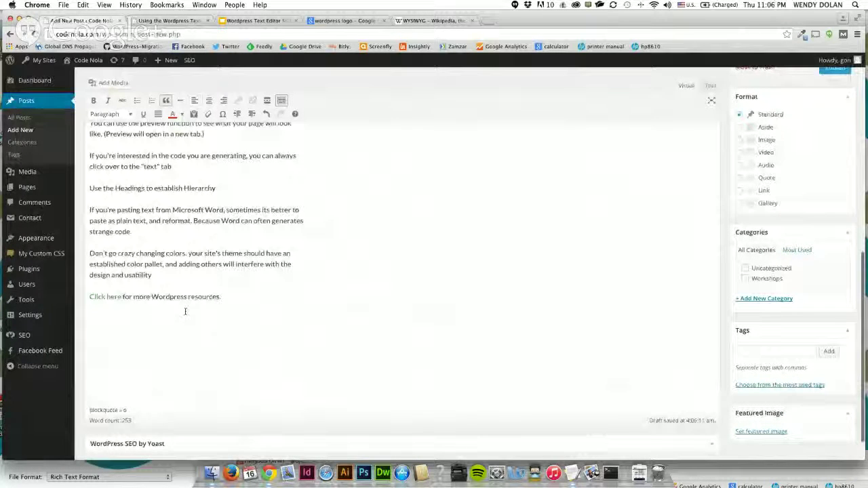
left_click(110, 84)
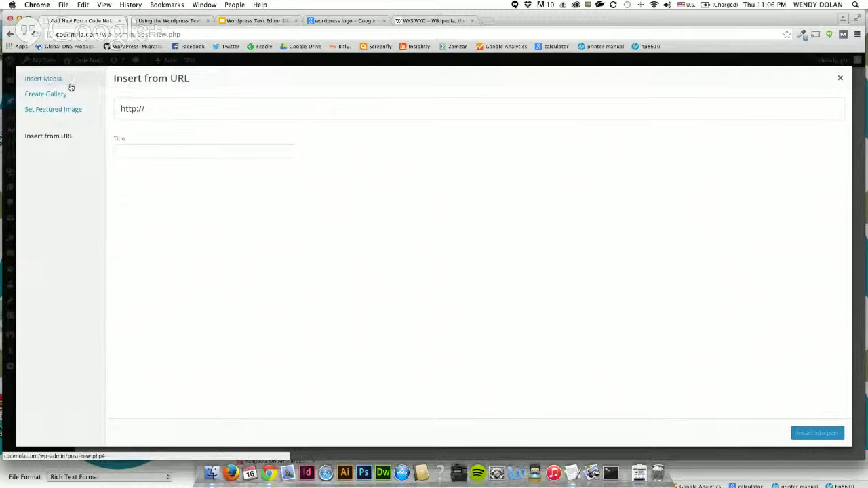
- Copy the WordPress logo's image URL from the Google image results and paste it as the source for inserting from URL
left_click(338, 21)
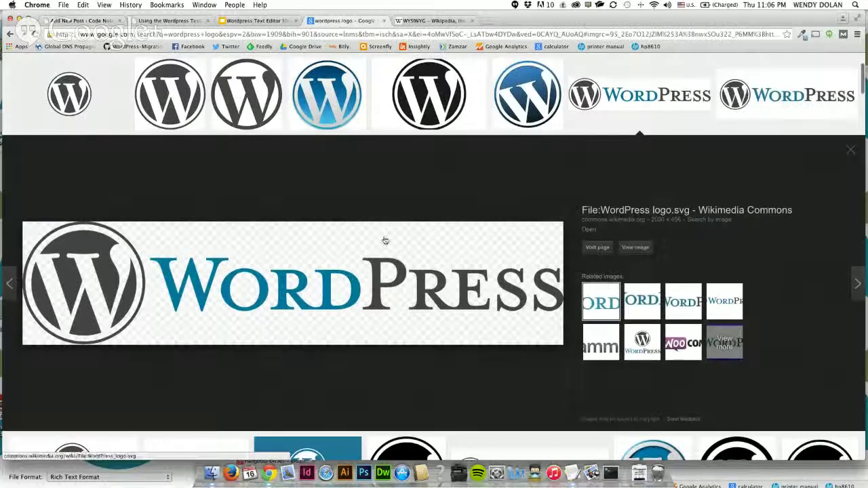
right_click(305, 257)
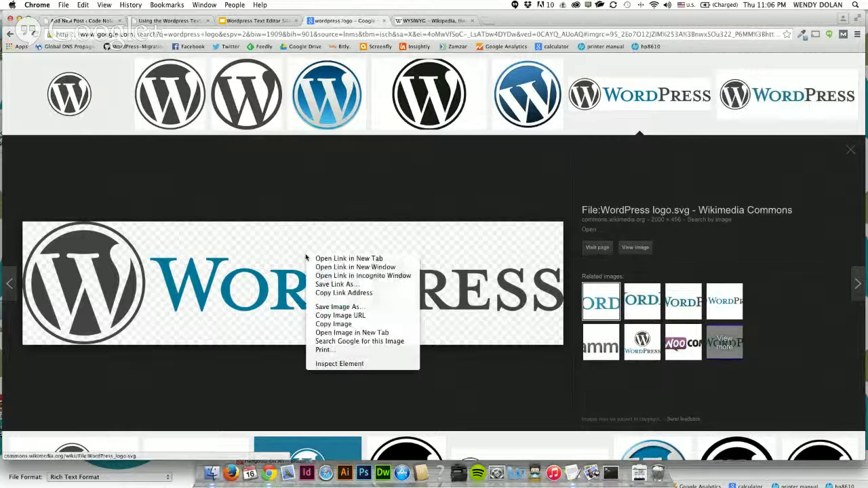
left_click(336, 316)
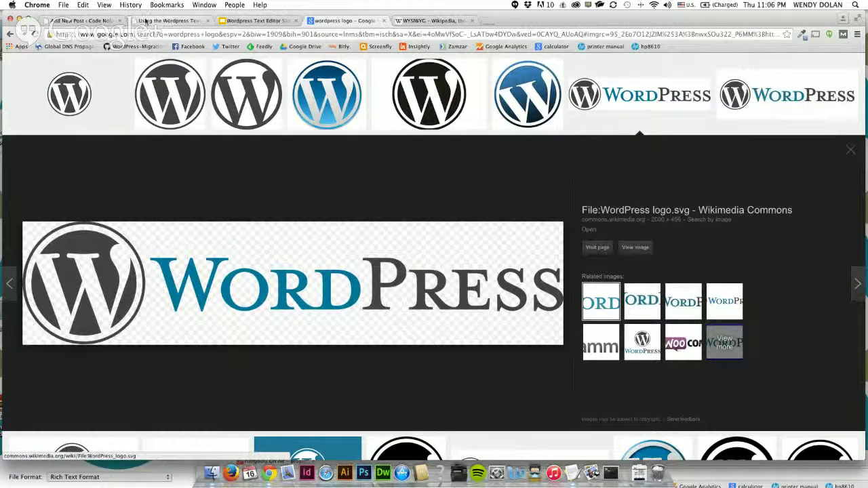
left_click(81, 22)
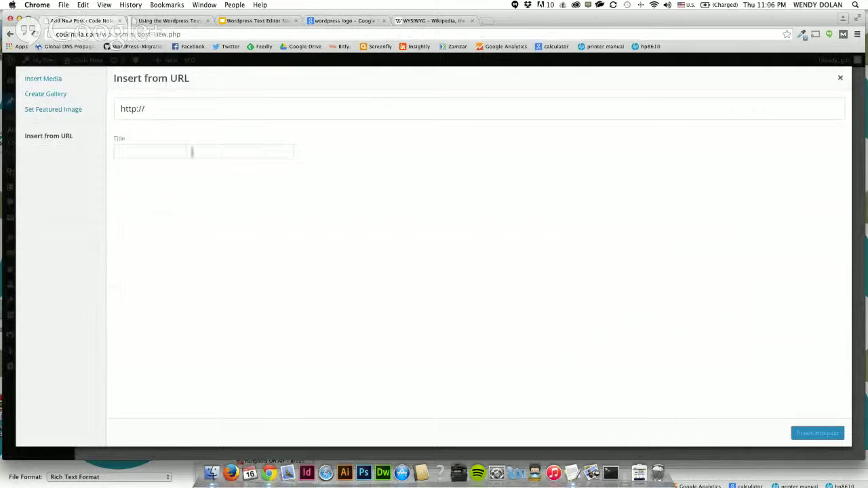
left_click(181, 107)
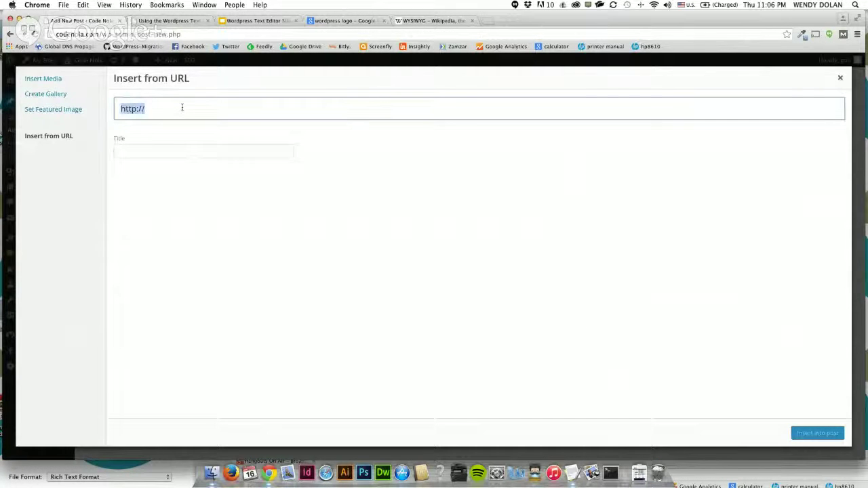
key("BackSpace")
key("super+v")
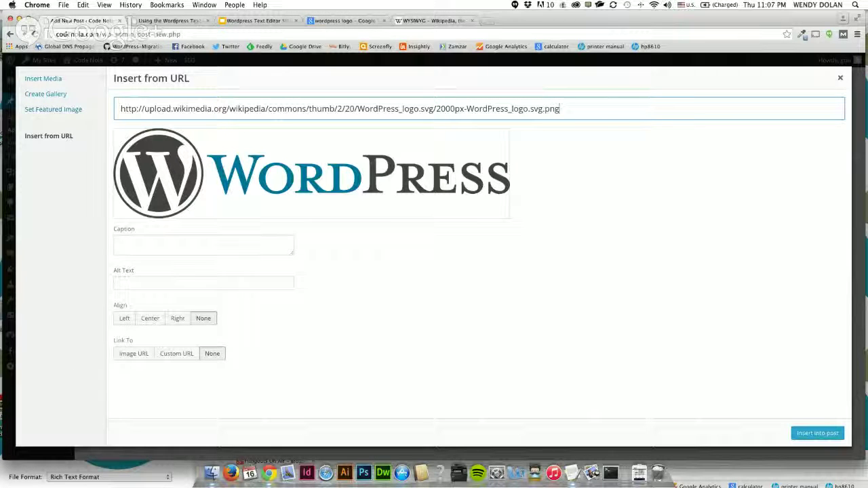
key("super+Tab")
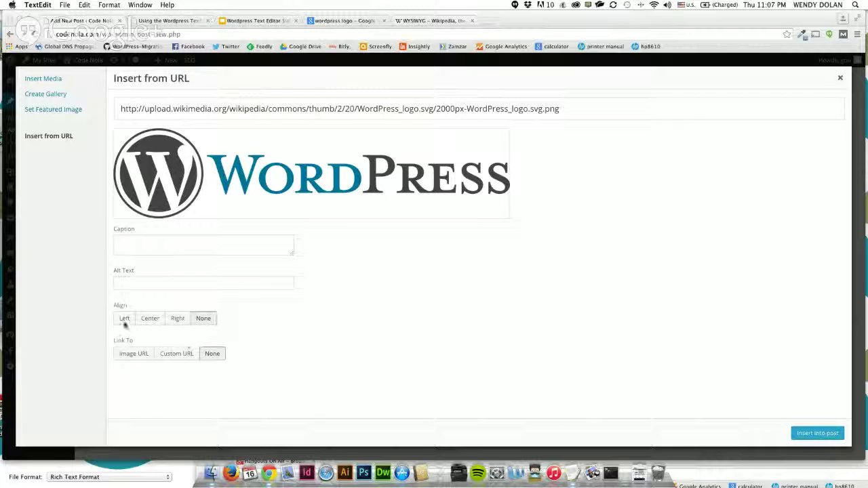
left_click(170, 361)
left_click(170, 361)
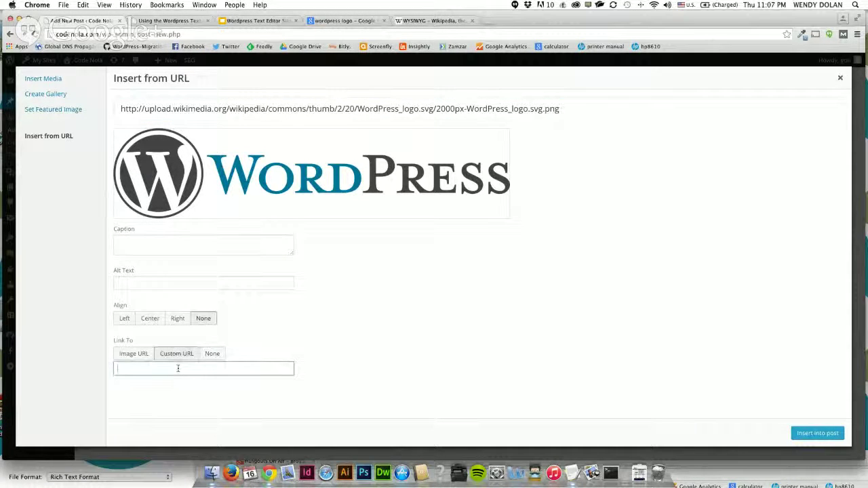
key("super+v")
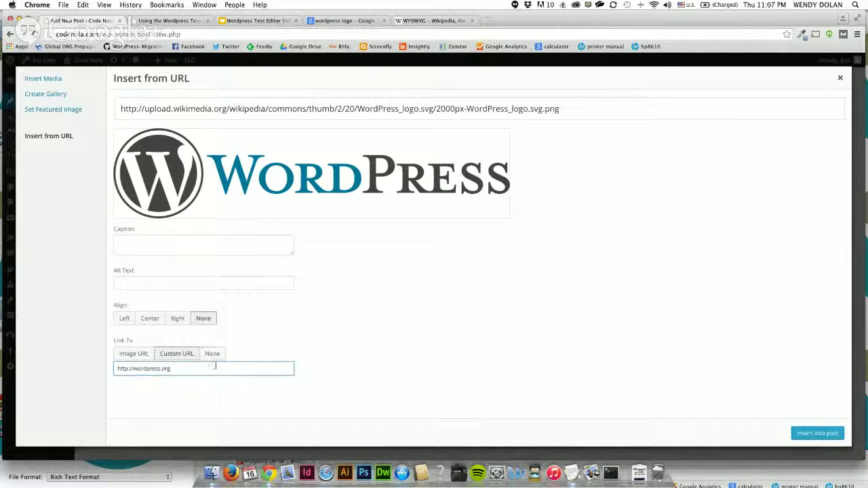
left_click(810, 435)
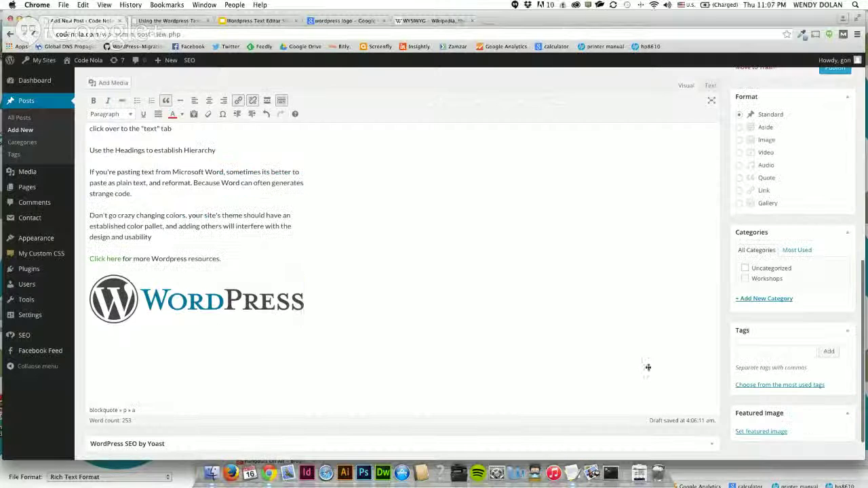
- Start a new line below the WordPress logo and open the file upload for inserting media there
left_click(251, 307)
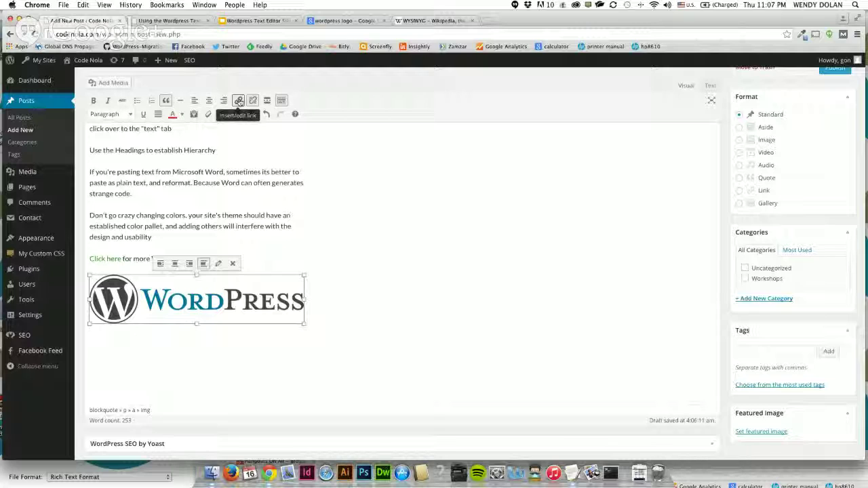
left_click(358, 312)
key("Return")
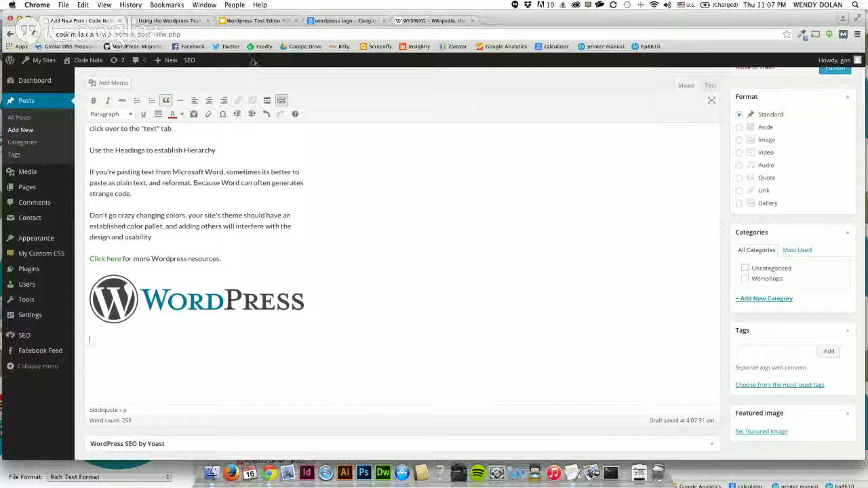
left_click(116, 84)
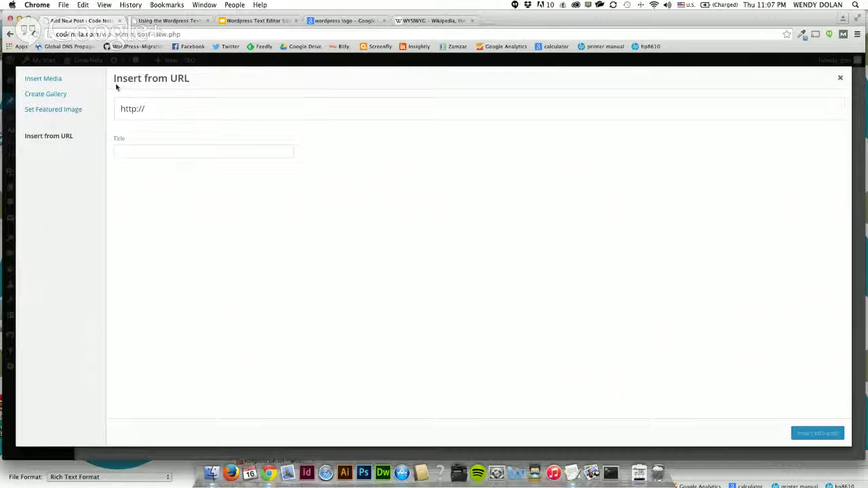
left_click(57, 80)
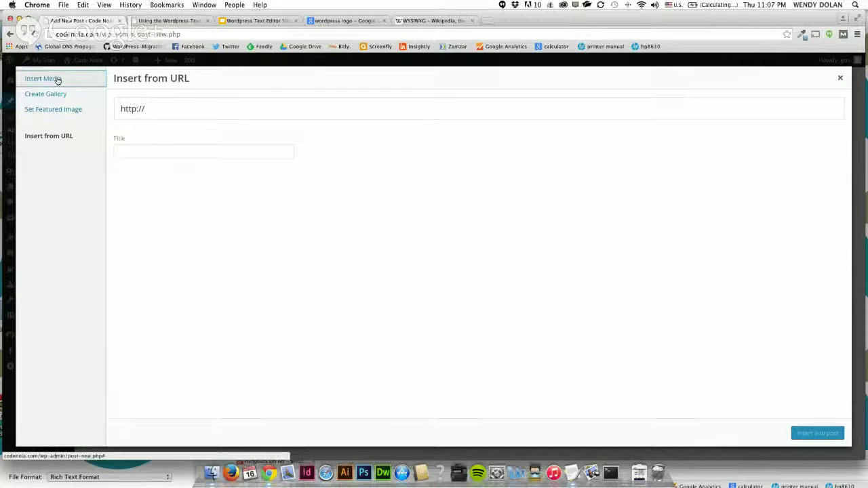
left_click(131, 98)
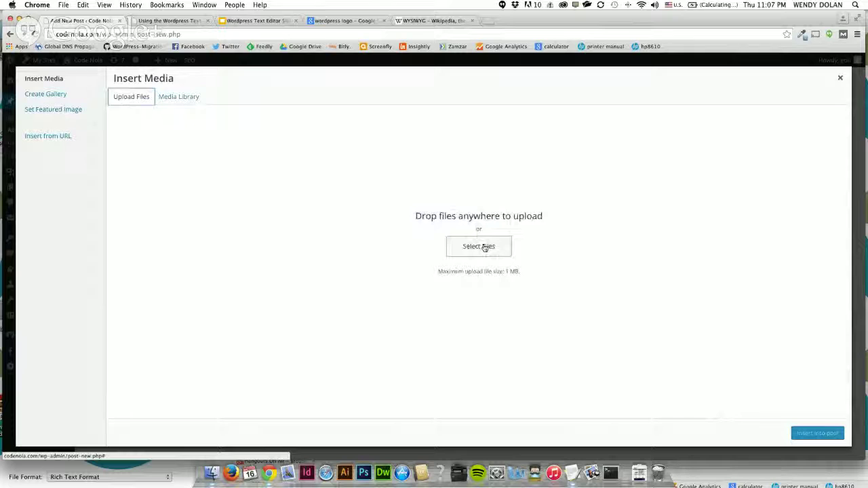
left_click(212, 469)
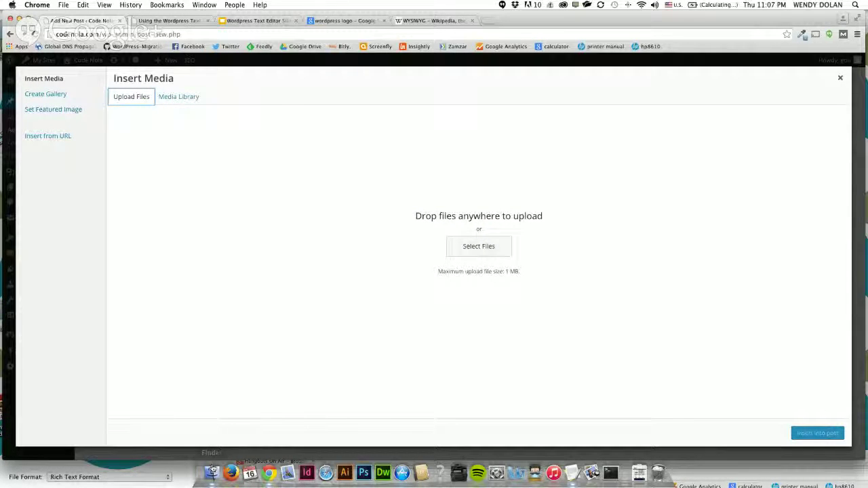
key("super+Tab")
key("super+Tab")
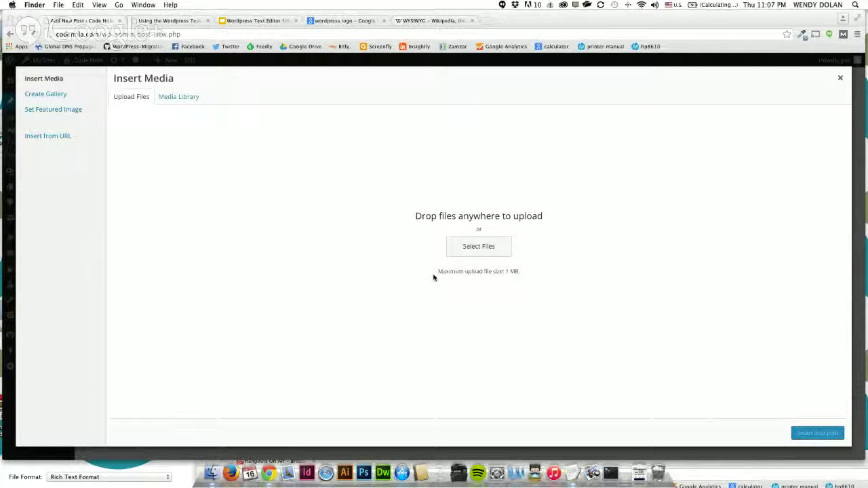
left_click(315, 263)
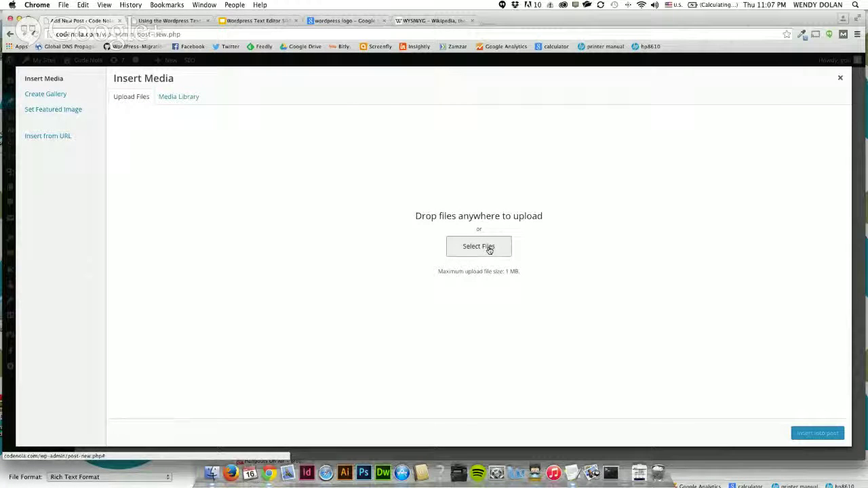
- Upload Wordpress-test-editor-map.png from the Video Tutorials folder to the media library
left_click(489, 249)
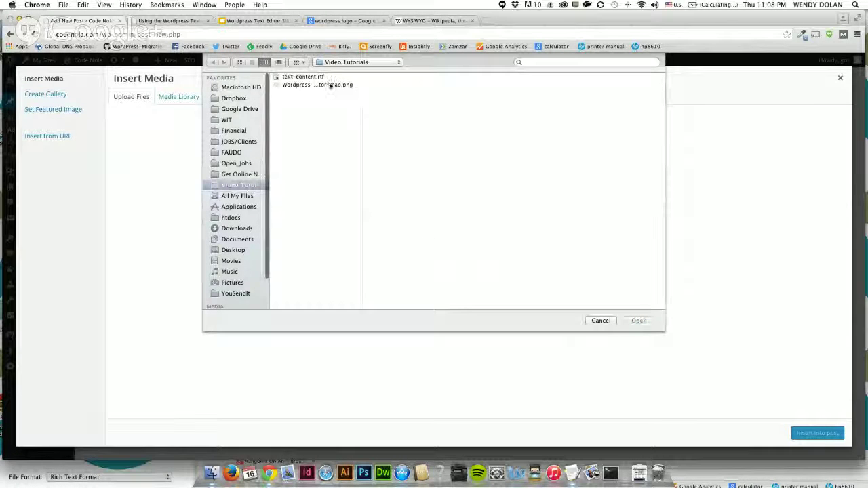
left_click(330, 85)
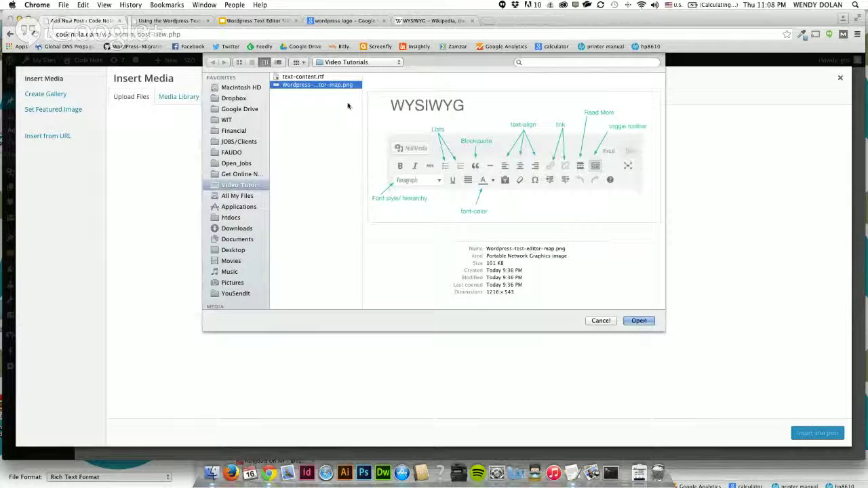
left_click(644, 323)
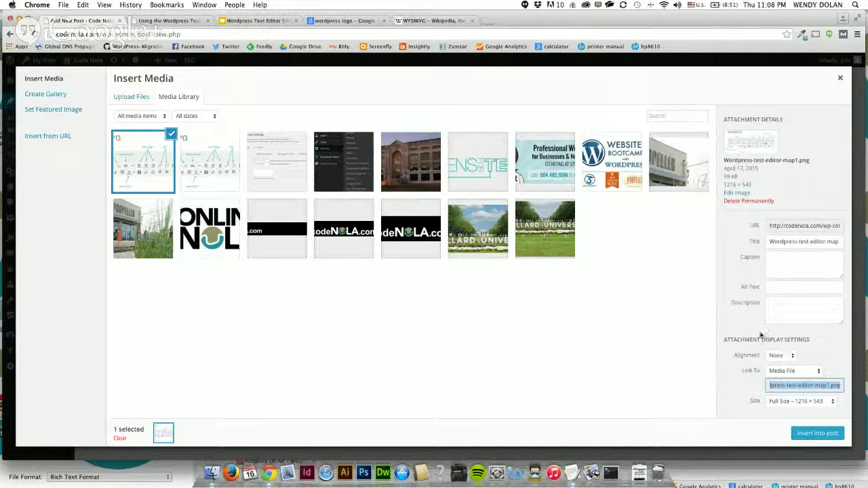
- Insert the uploaded editor map image into the post with alignment None, no link and Full Size (1216 × 543)
left_click(789, 355)
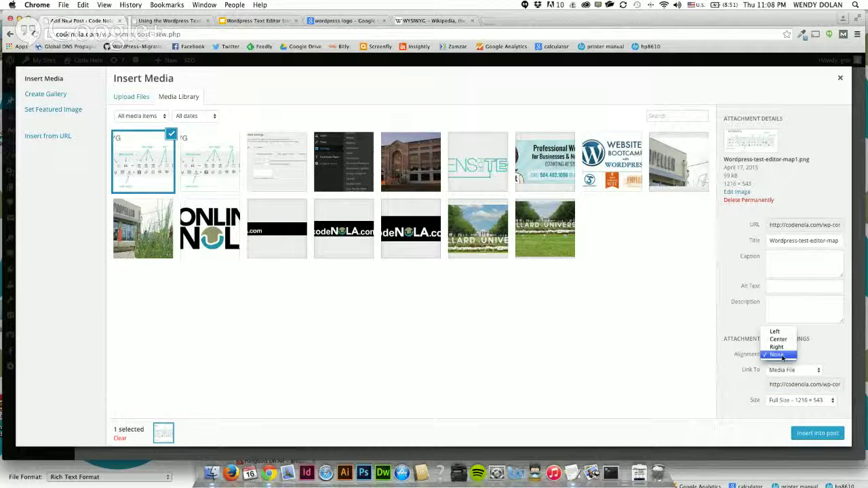
left_click(777, 354)
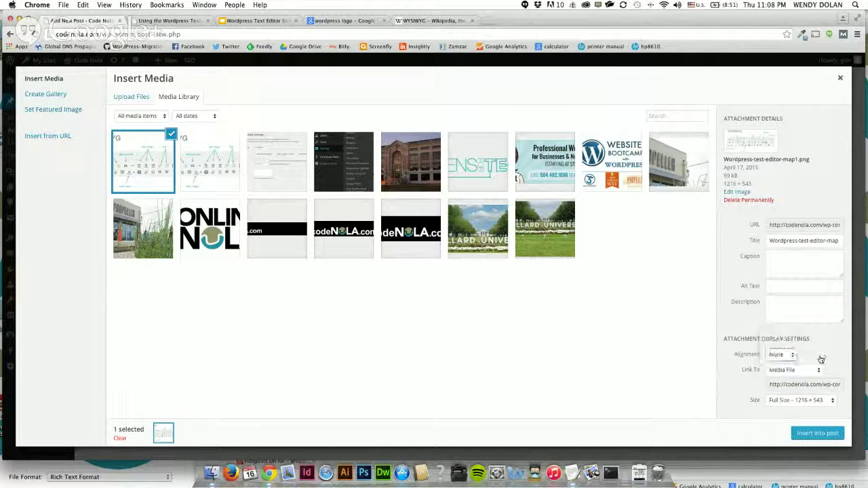
left_click(810, 371)
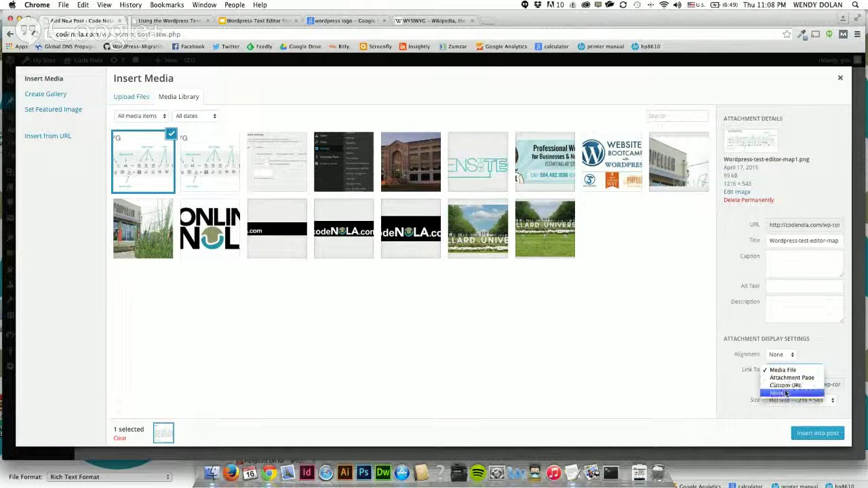
left_click(786, 393)
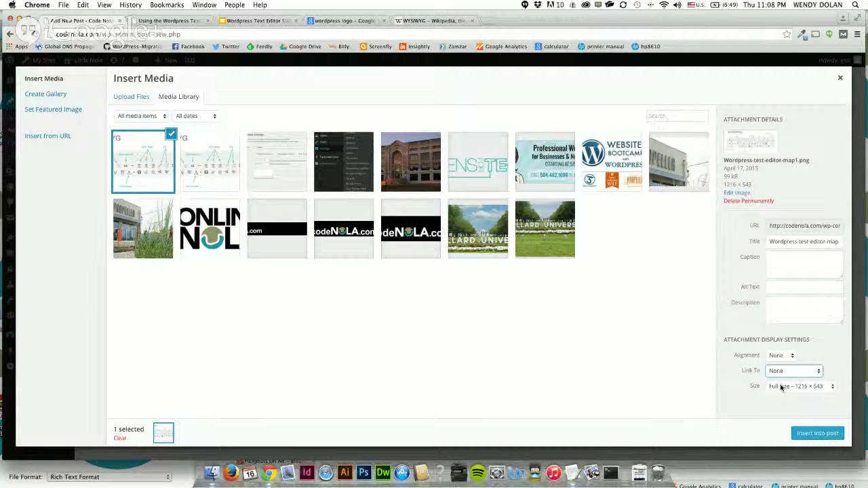
left_click(813, 387)
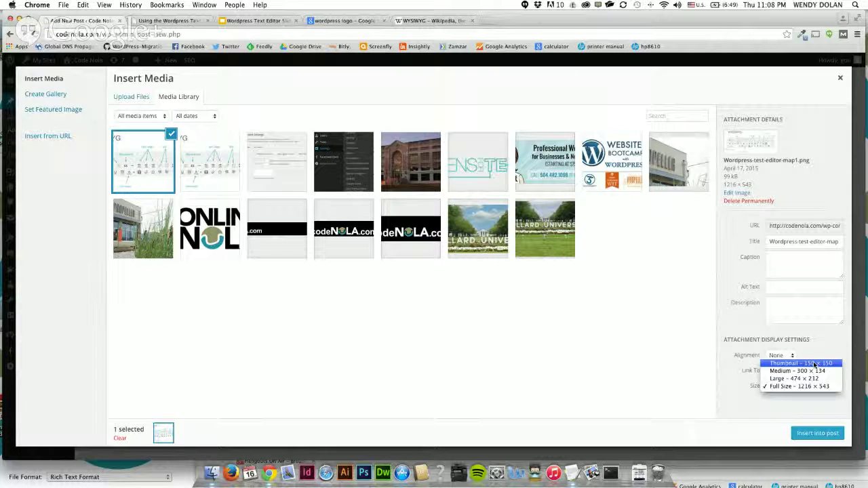
left_click(799, 386)
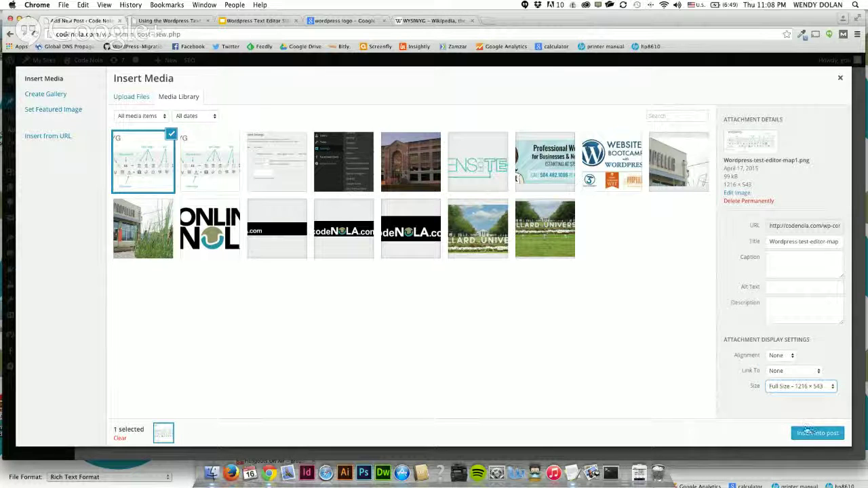
left_click(812, 434)
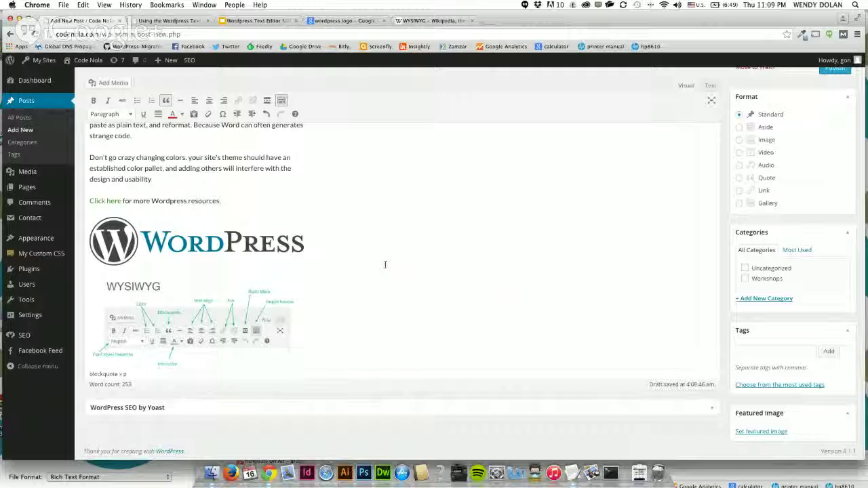
scroll(385, 264, "up", 1)
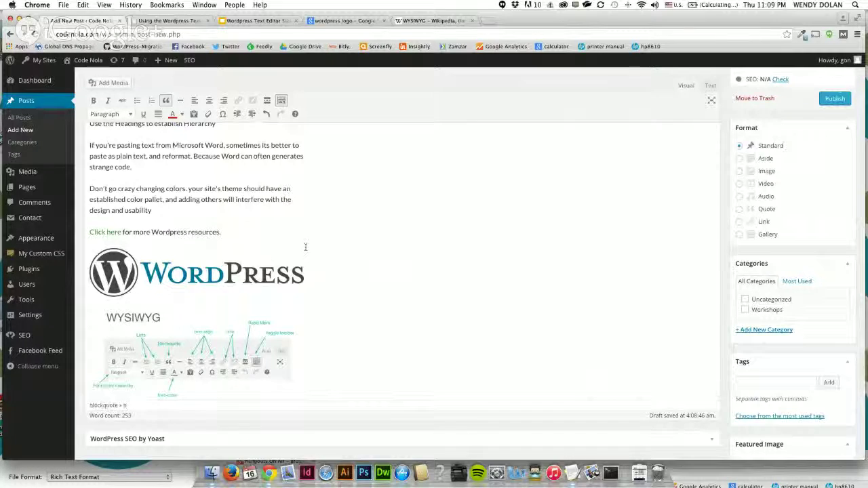
scroll(305, 247, "up", 3)
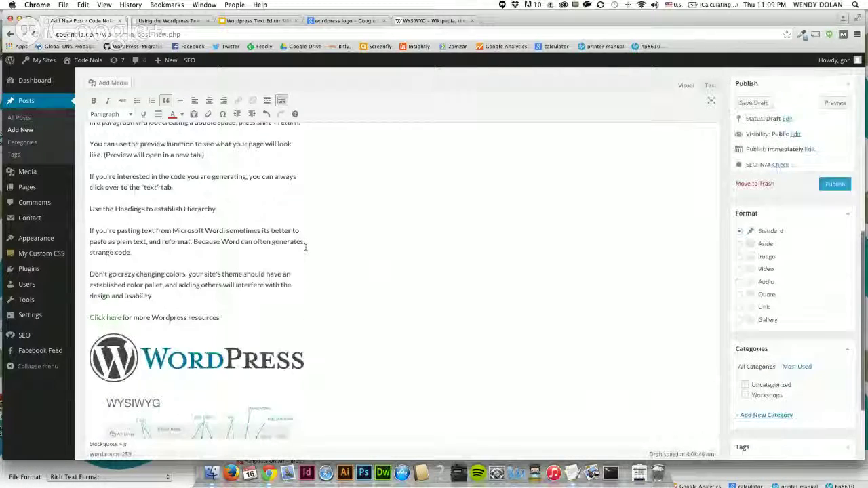
scroll(305, 246, "up", 6)
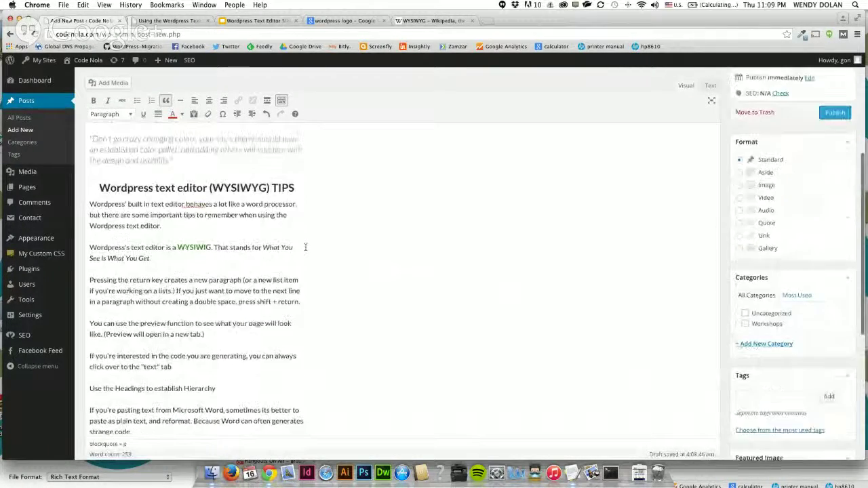
- Try a red text color on the paragraph about pressing the return key, and undo it
scroll(305, 247, "down", 3)
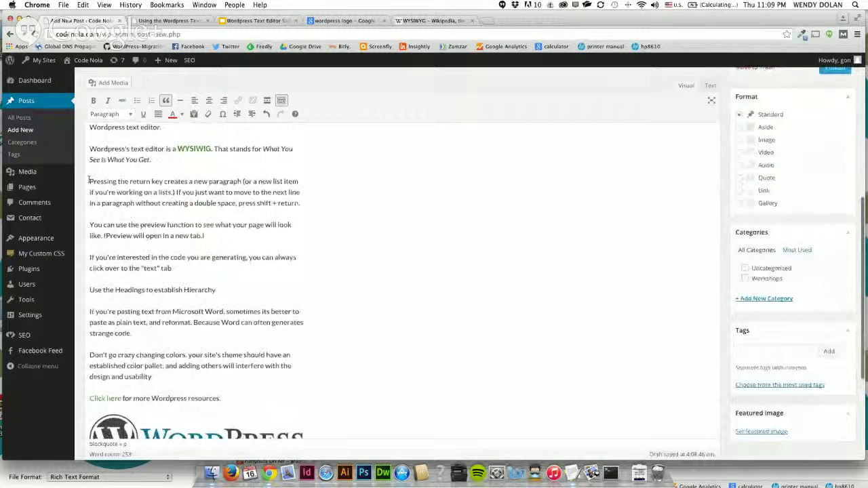
mouse_move(89, 178)
left_mouse_down()
mouse_move(229, 201)
mouse_move(303, 200)
mouse_move(89, 179)
left_mouse_up()
left_click(304, 200)
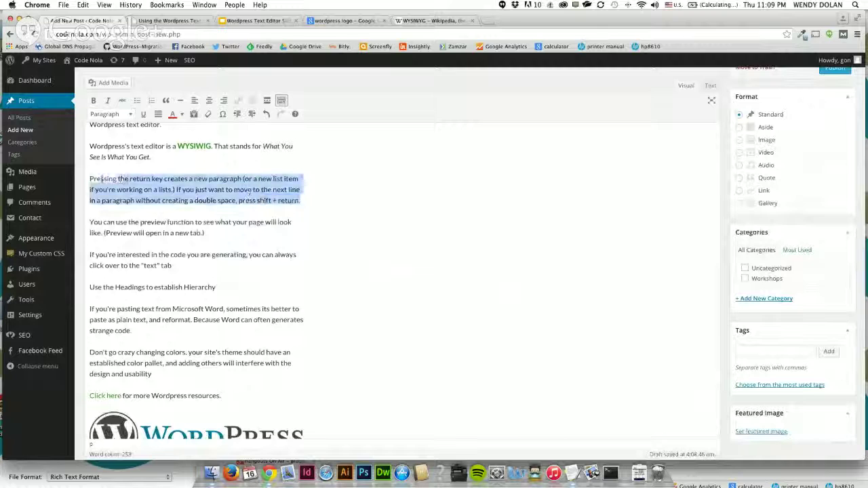
left_click(182, 115)
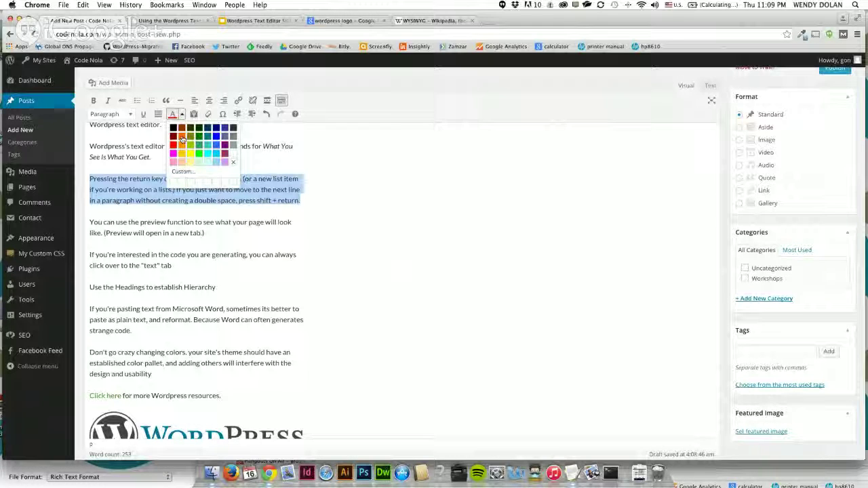
left_click(174, 146)
left_click(307, 205)
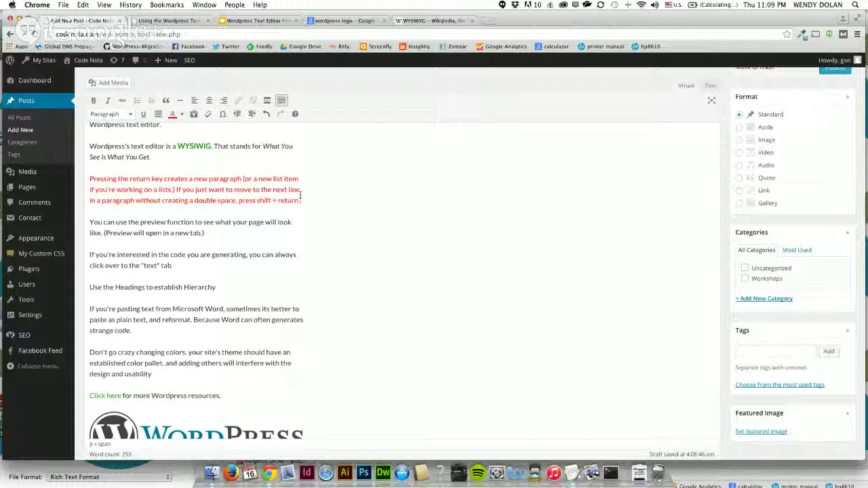
key("ctrl+alt+q")
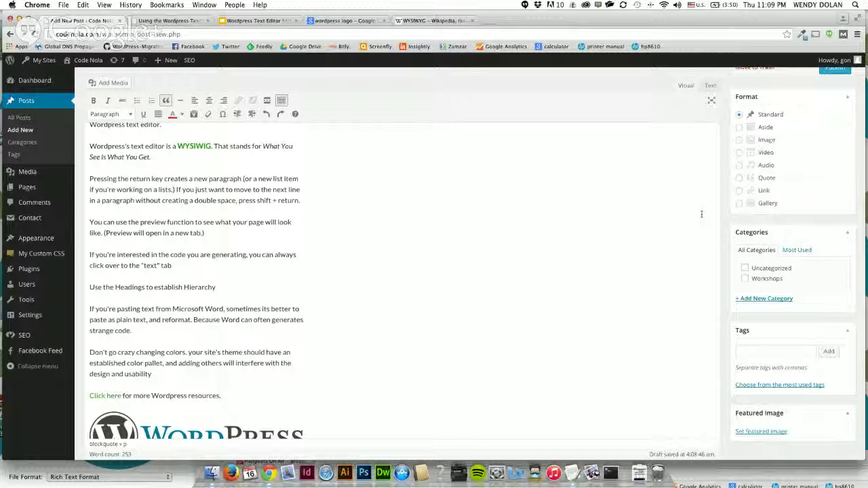
- Preview the post, test its WYSIWIG link and close the Wikipedia page that it opens
scroll(702, 214, "up", 5)
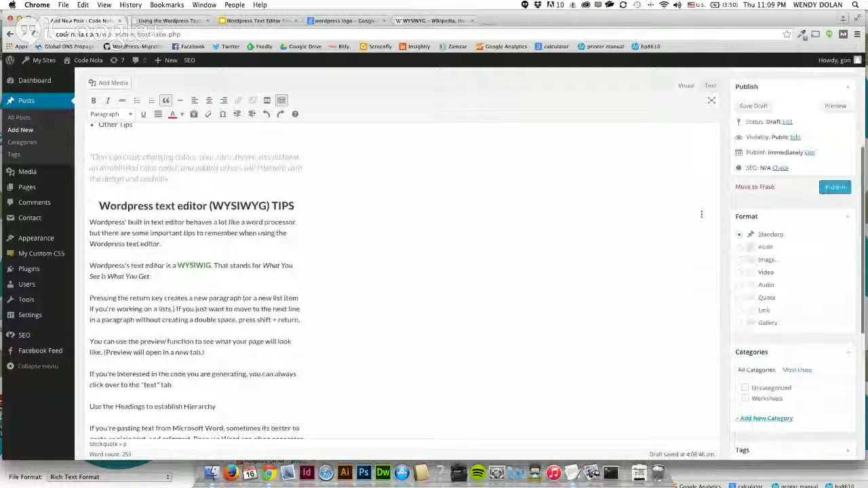
left_click(835, 106)
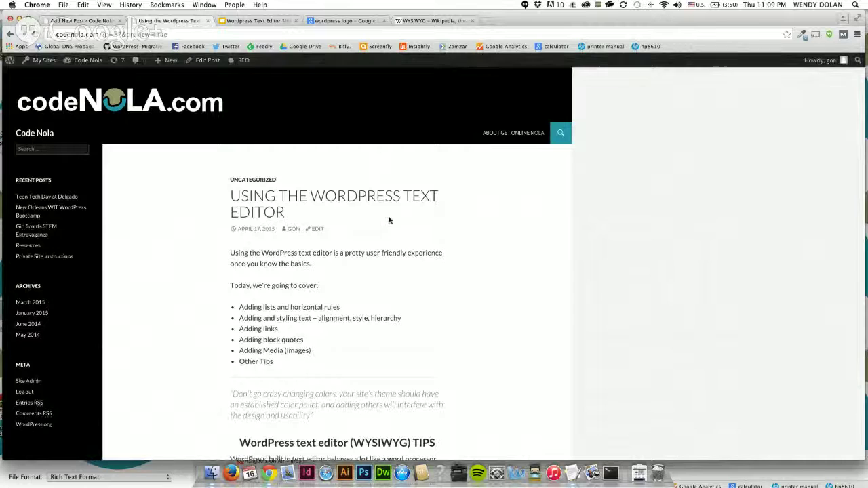
scroll(377, 229, "down", 3)
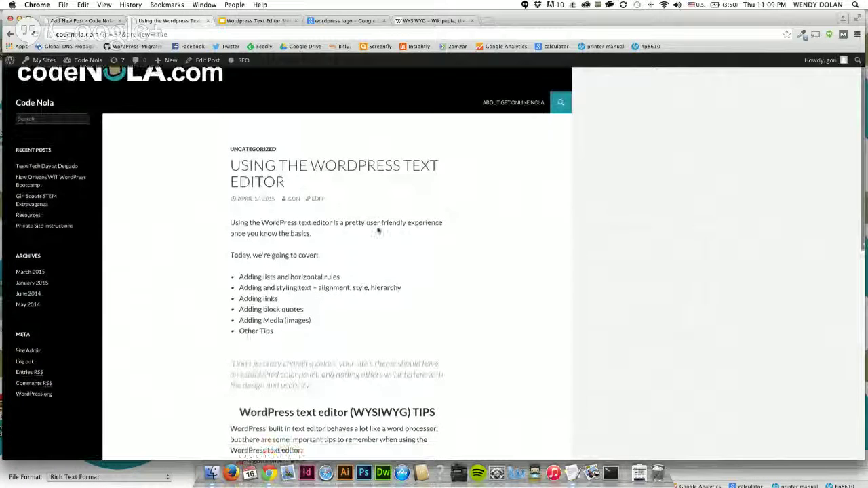
scroll(374, 229, "down", 3)
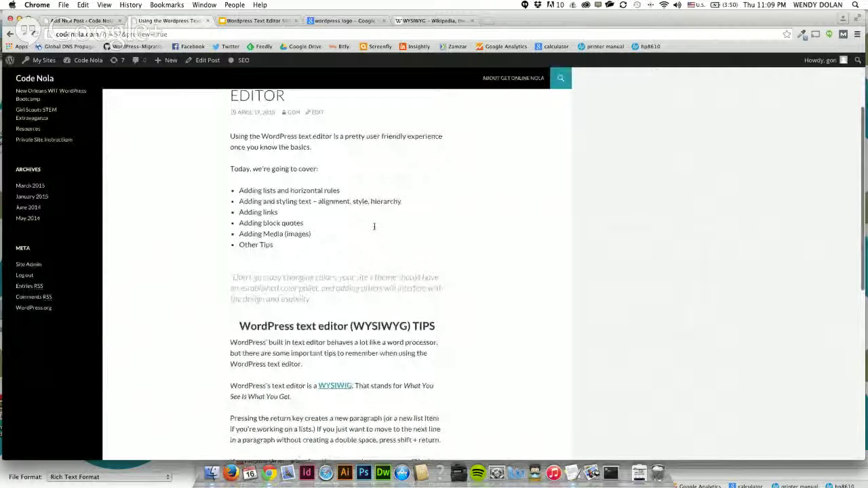
scroll(333, 314, "down", 3)
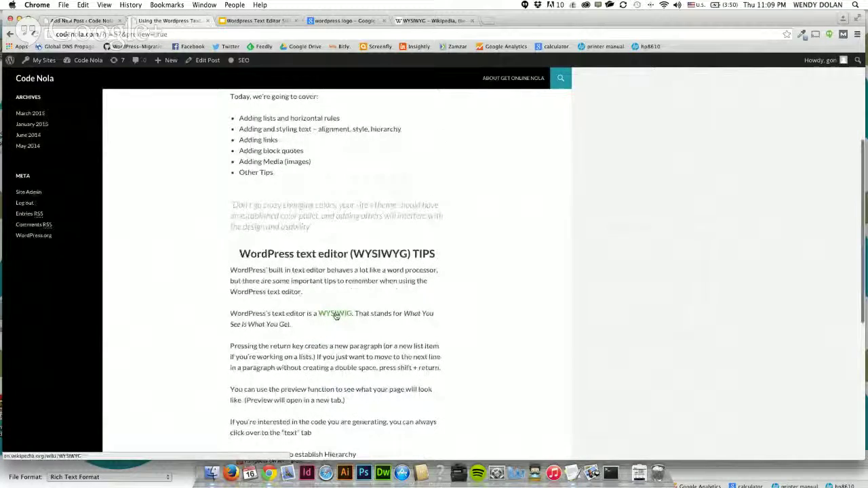
left_click(334, 315)
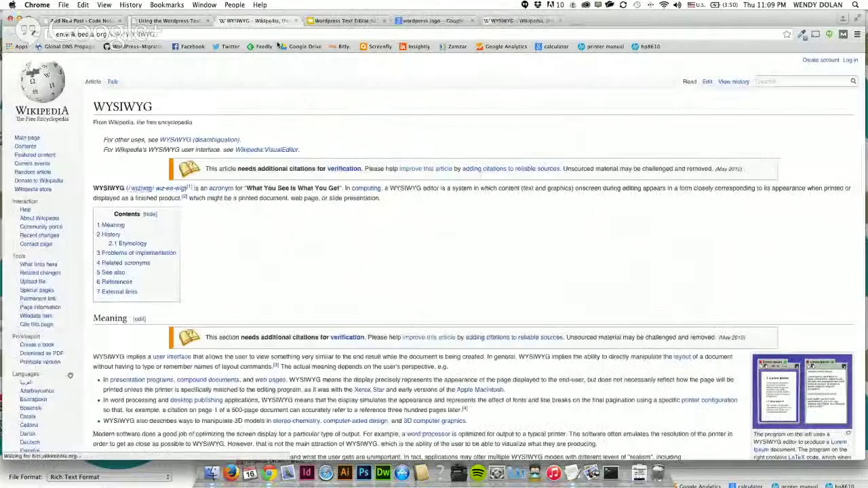
key("super+w")
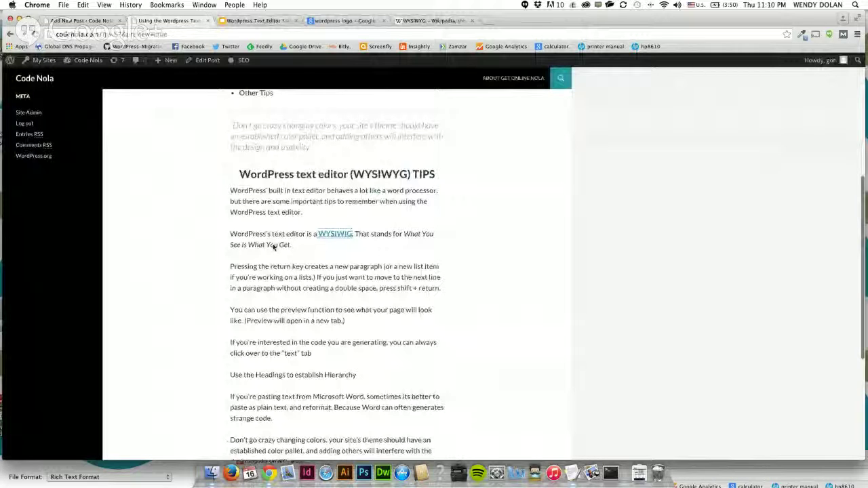
- Test the Click here link in the preview, return to the post and check its images at the end
scroll(274, 247, "down", 3)
left_click(242, 441)
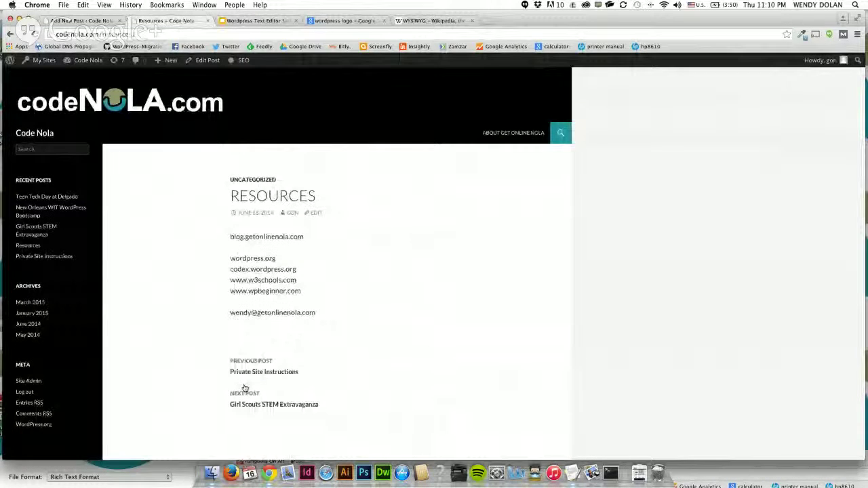
left_click(10, 34)
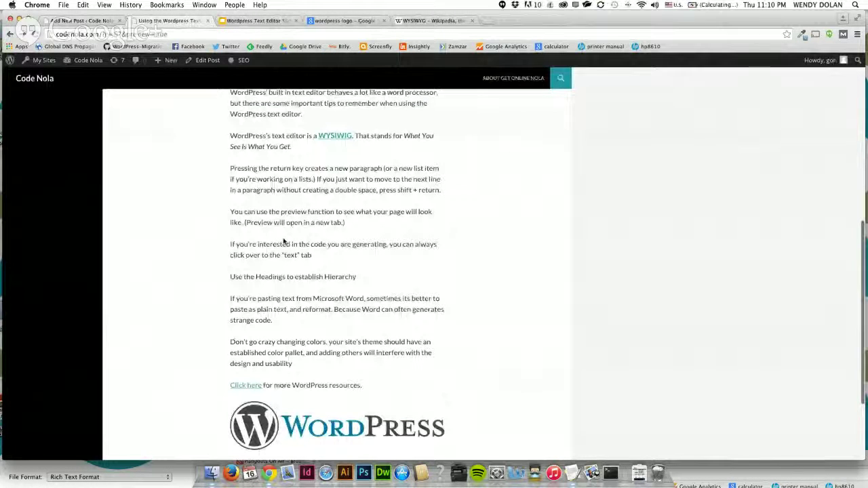
scroll(284, 242, "down", 5)
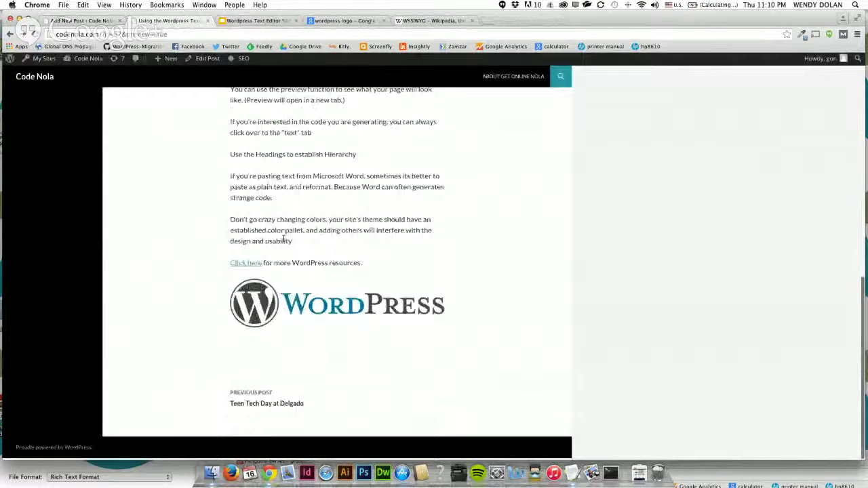
scroll(284, 242, "up", 15)
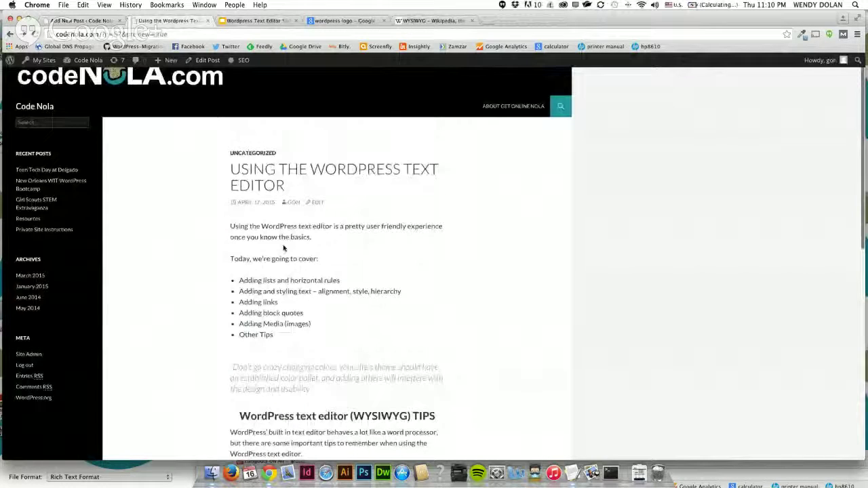
- Return to the post editor, place the cursor on the line below the WordPress logo and open the media library for inserting
left_click(97, 21)
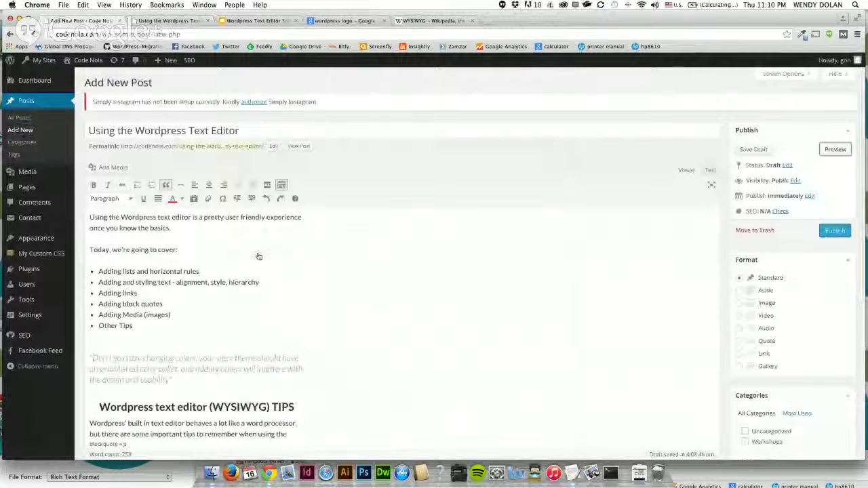
scroll(259, 256, "down", 10)
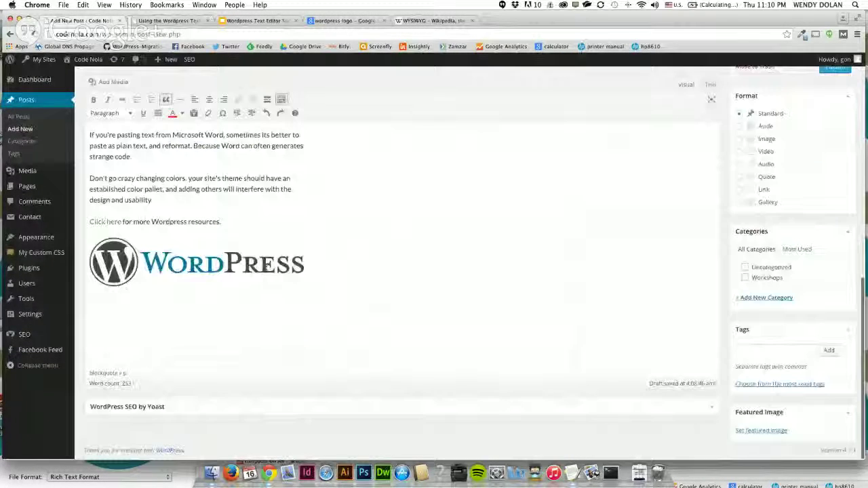
left_click(238, 319)
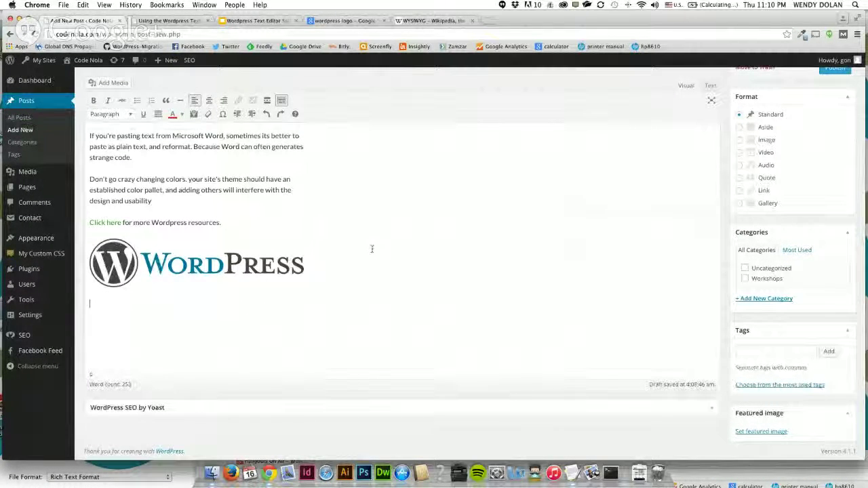
scroll(372, 249, "up", 5)
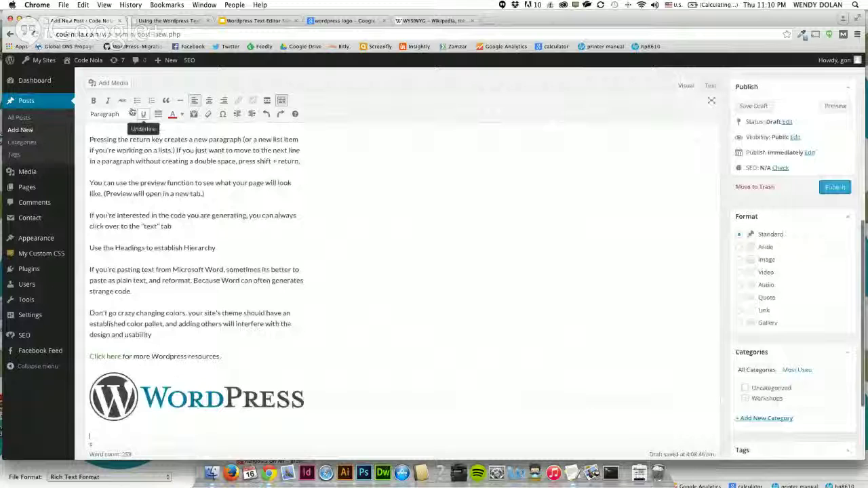
left_click(108, 83)
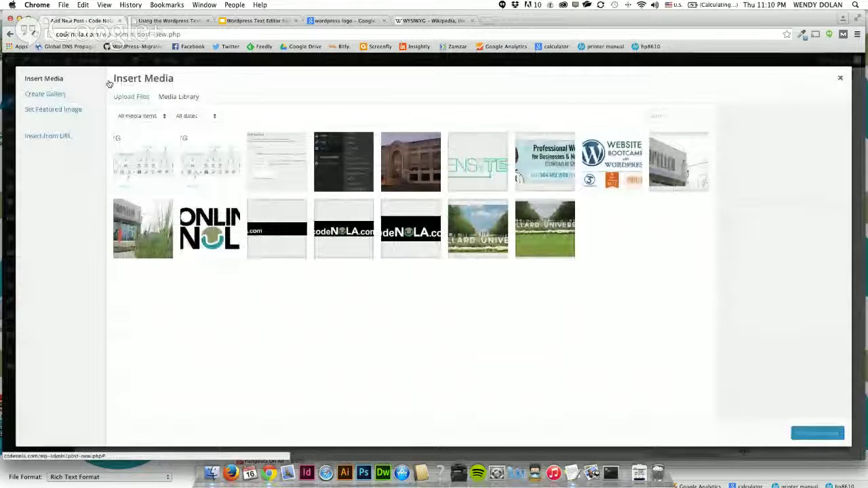
- Insert Wordpress-test-editor-map1.png from the media library with alignment None, no link and Full Size (1216 × 543)
left_click(142, 161)
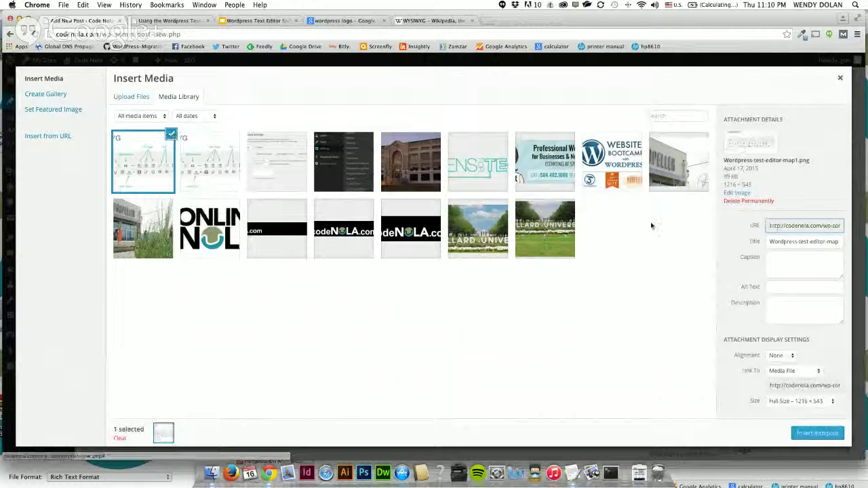
scroll(800, 366, "down", 1)
left_click(800, 366)
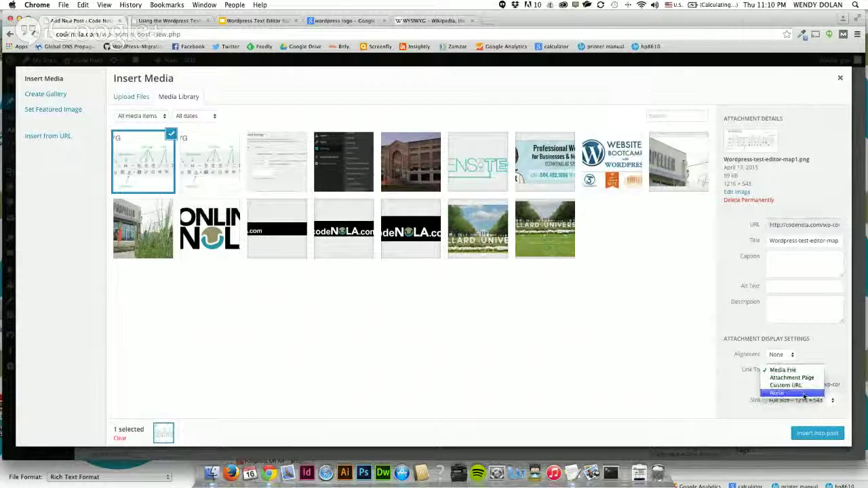
left_click(797, 392)
left_click(819, 432)
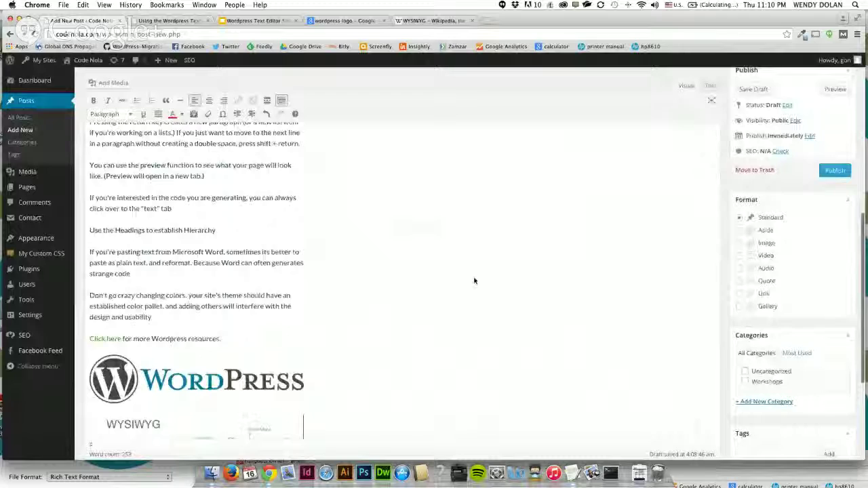
- Preview the updated post and check the editor map image below the WordPress logo
scroll(474, 281, "up", 2)
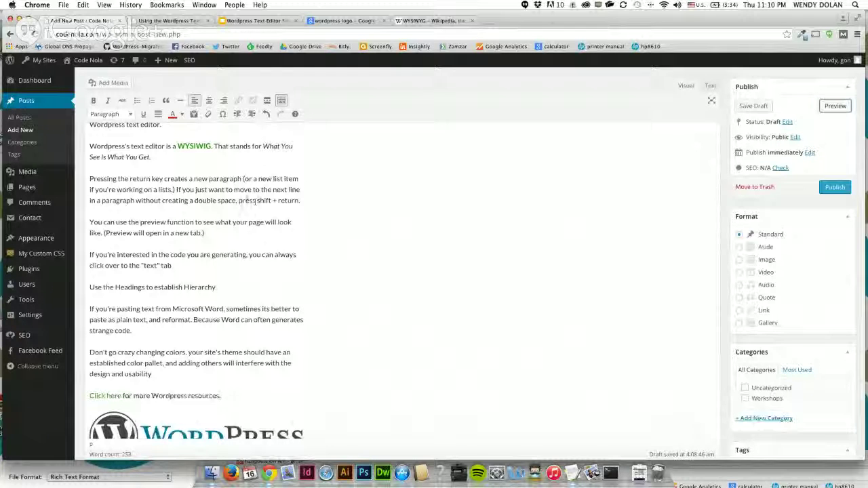
left_click(173, 20)
scroll(332, 215, "down", 3)
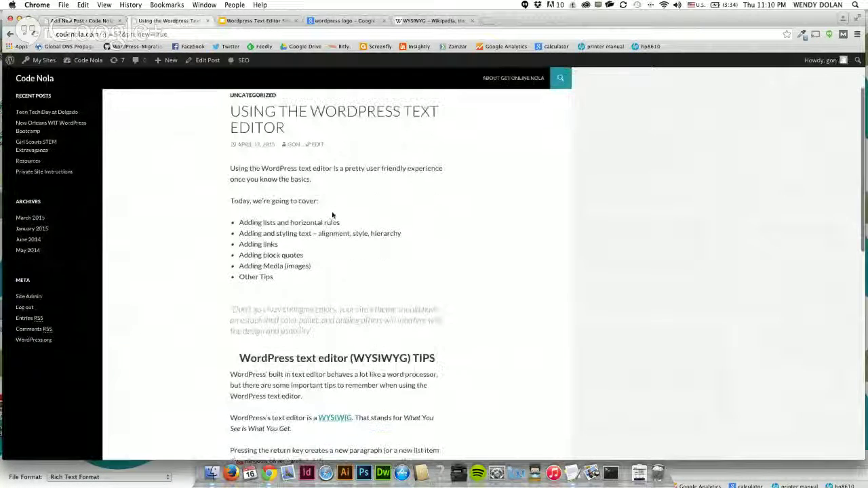
scroll(334, 216, "down", 10)
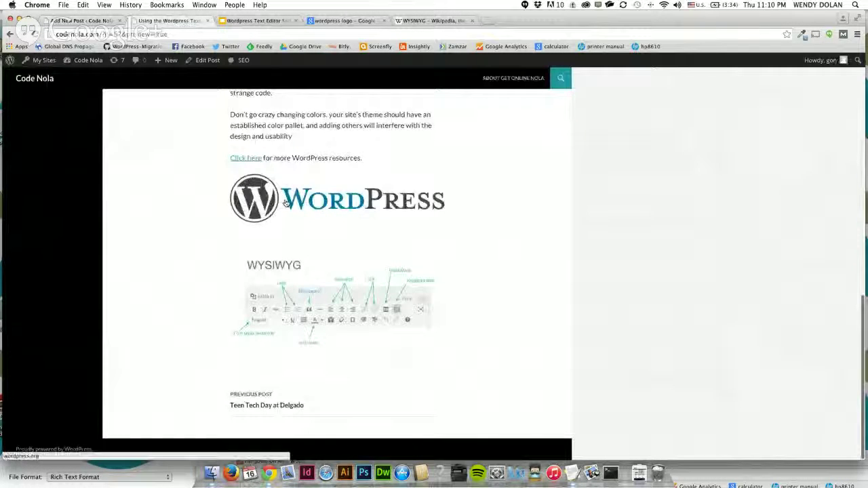
scroll(285, 202, "up", 2)
scroll(285, 202, "up", 10)
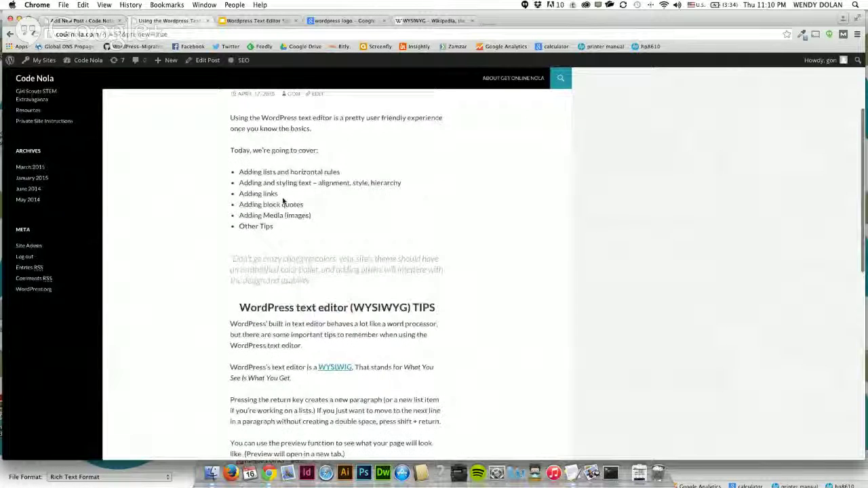
scroll(284, 199, "up", 2)
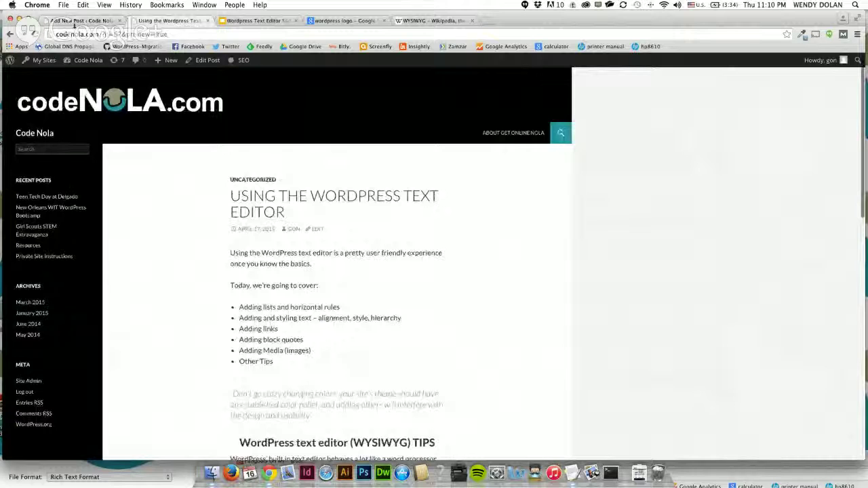
- Return to the post editor and publish the post
left_click(73, 21)
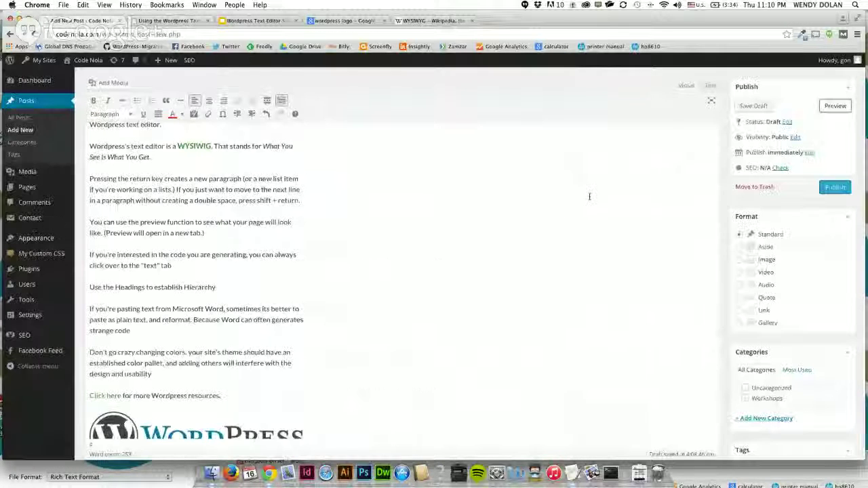
left_click(835, 187)
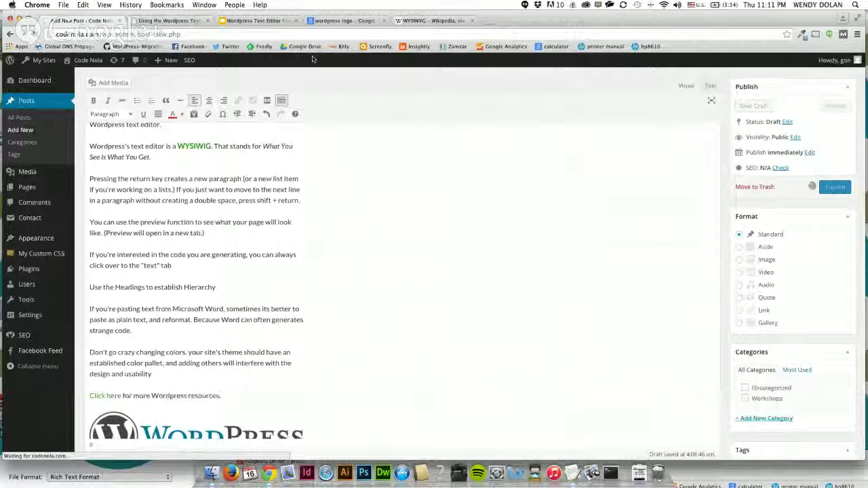
- Review the published post on the site's home page, and switch to the Wordpress Text Editor Slides presentation
left_click(164, 21)
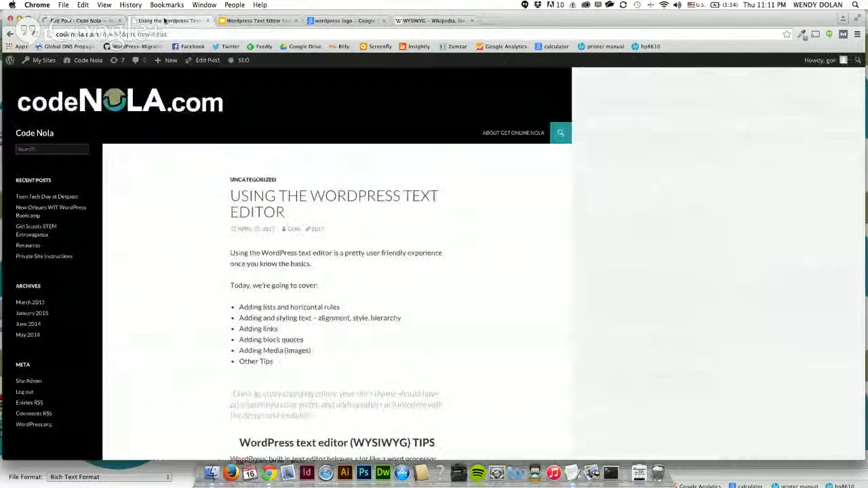
left_click(99, 102)
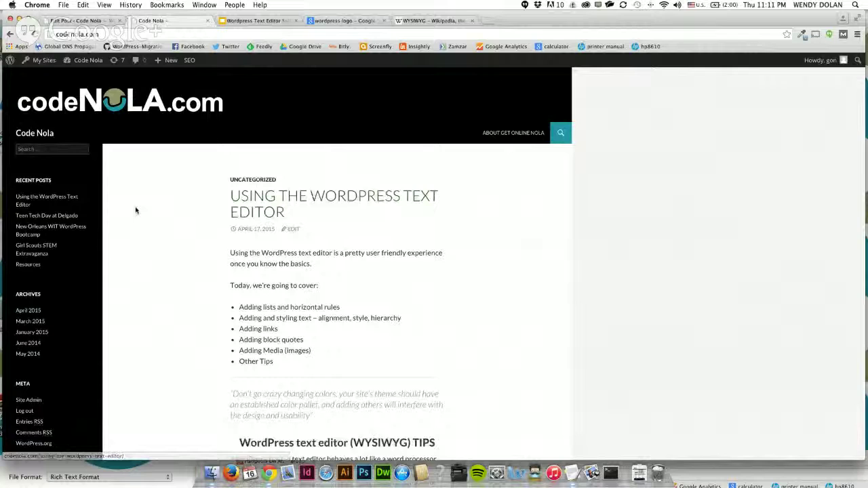
scroll(135, 210, "down", 2)
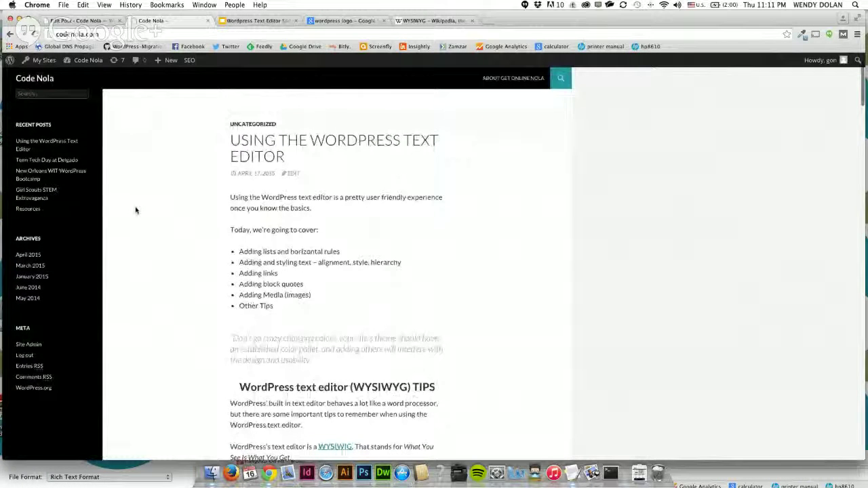
scroll(136, 211, "down", 10)
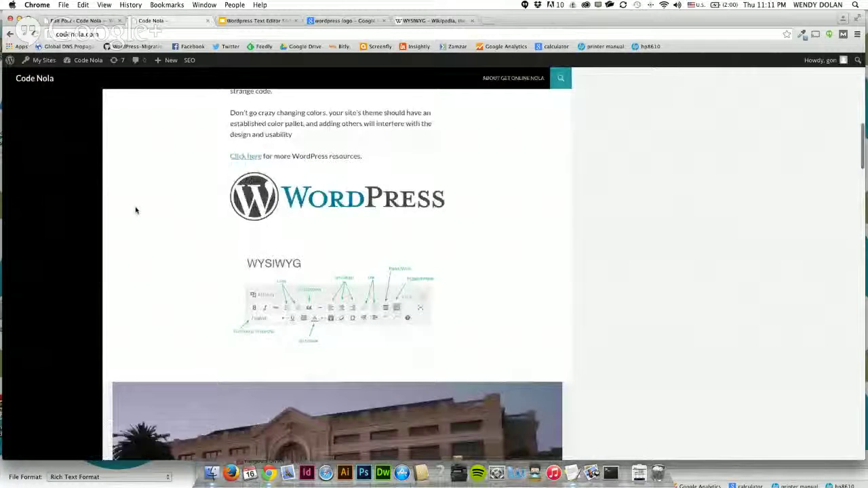
scroll(135, 210, "up", 12)
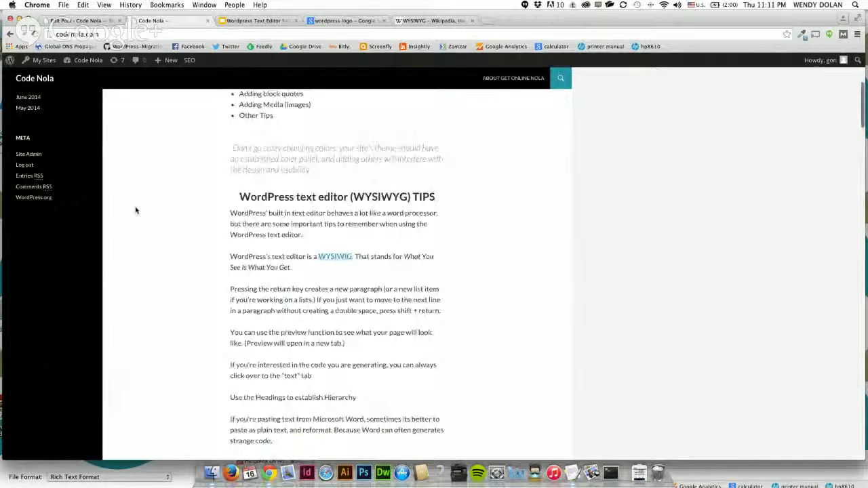
scroll(135, 210, "up", 6)
key("ctrl+Tab")
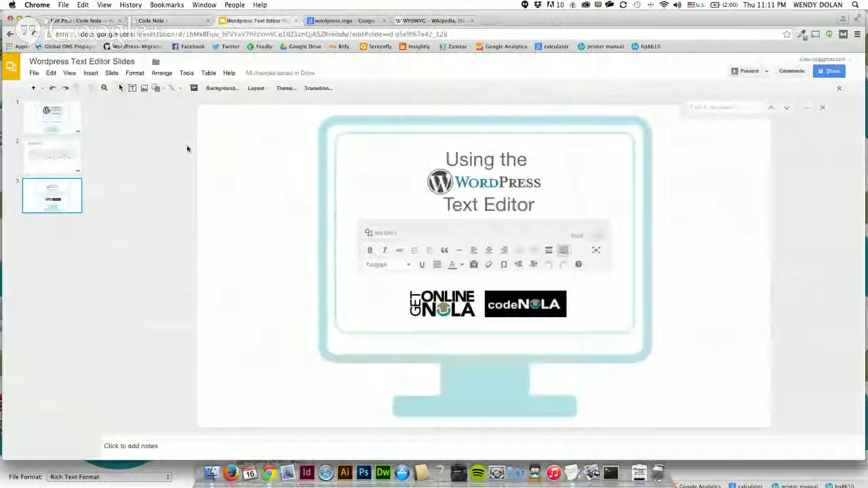